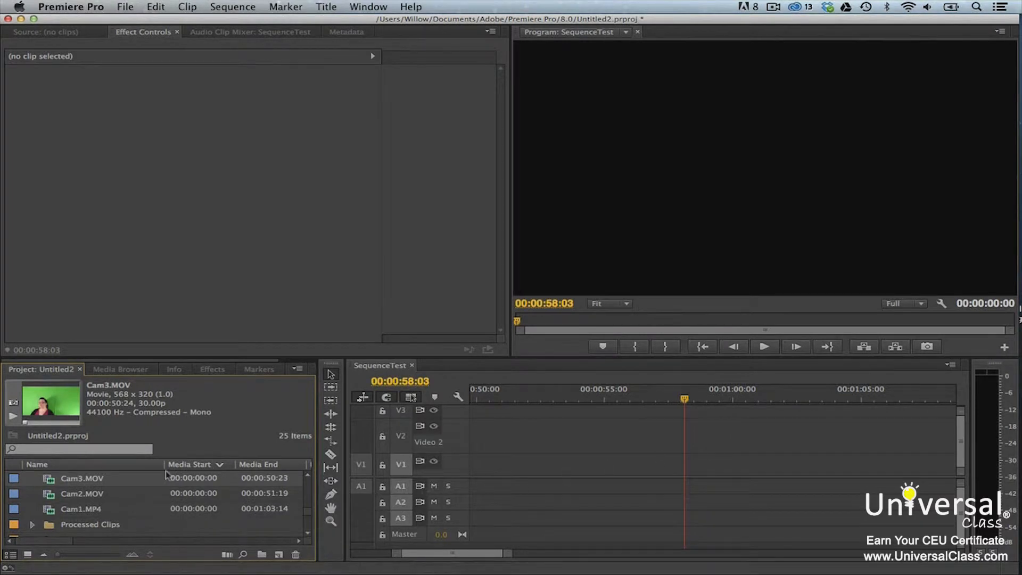
Try creating a multi-camera source sequence from Cam3.MOV, Cam2.MOV and Cam1.MP4, custom-named Speech and synchronized by audio on track channel 1
left_click(117, 476)
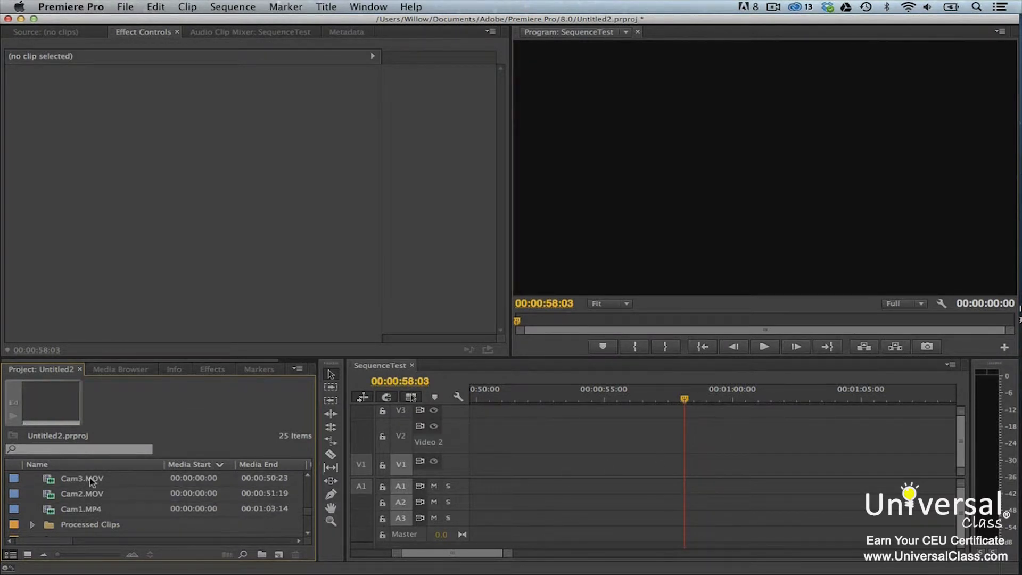
left_click(94, 481)
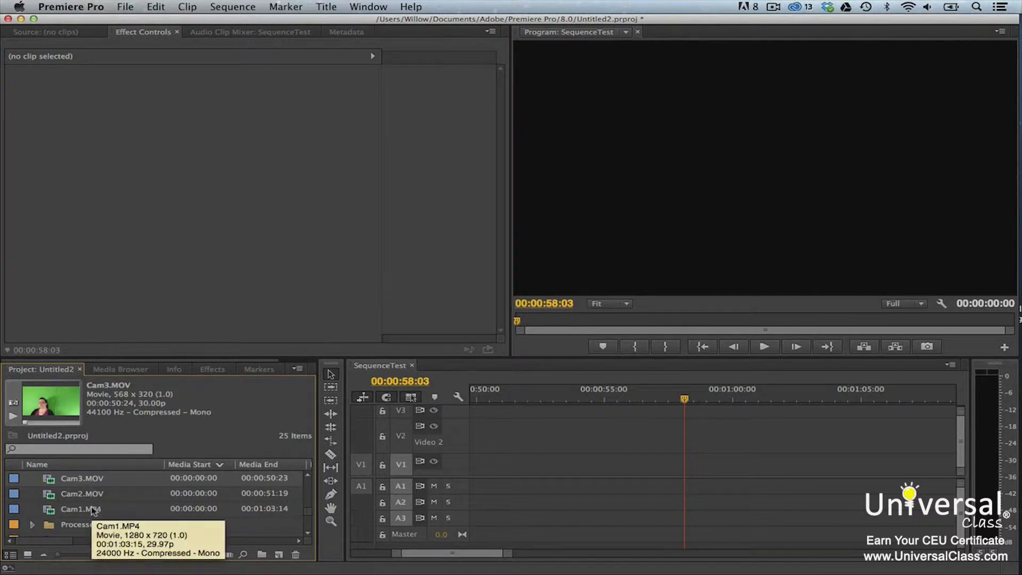
left_click(94, 511, "shift")
right_click(94, 498)
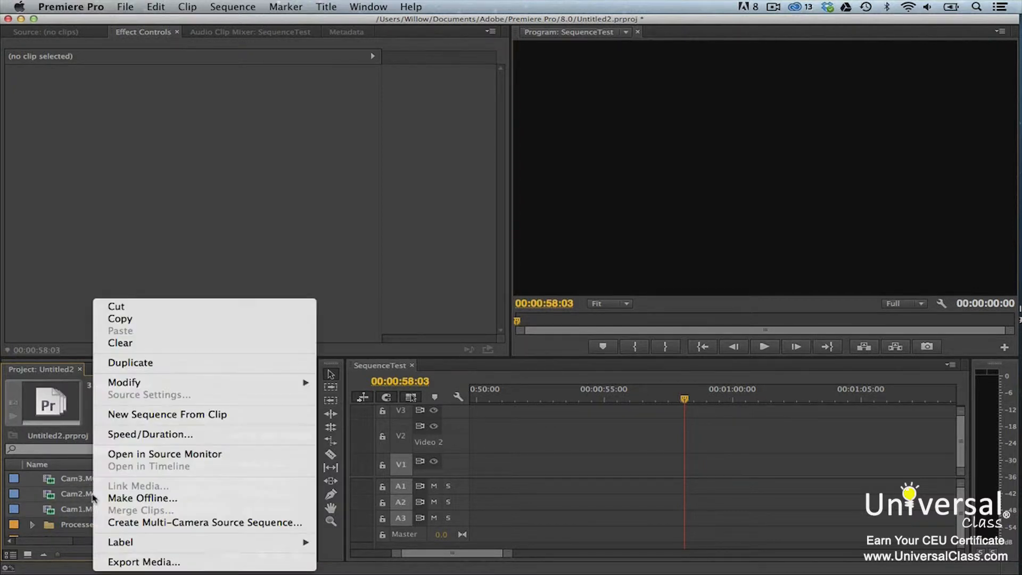
left_click(121, 522)
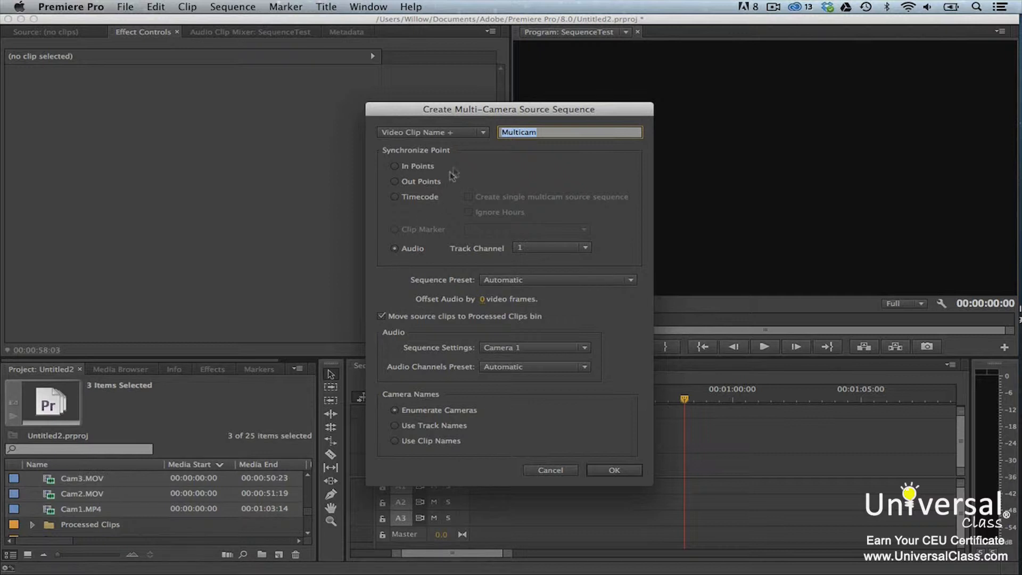
left_click(482, 133)
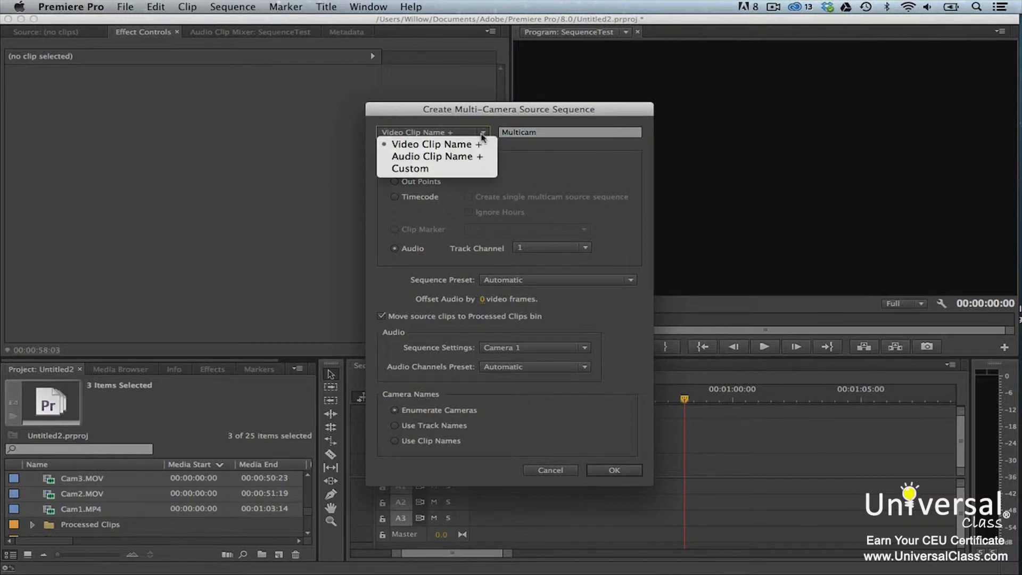
left_click(446, 168)
left_click_drag(541, 134, 496, 132)
type("Speech")
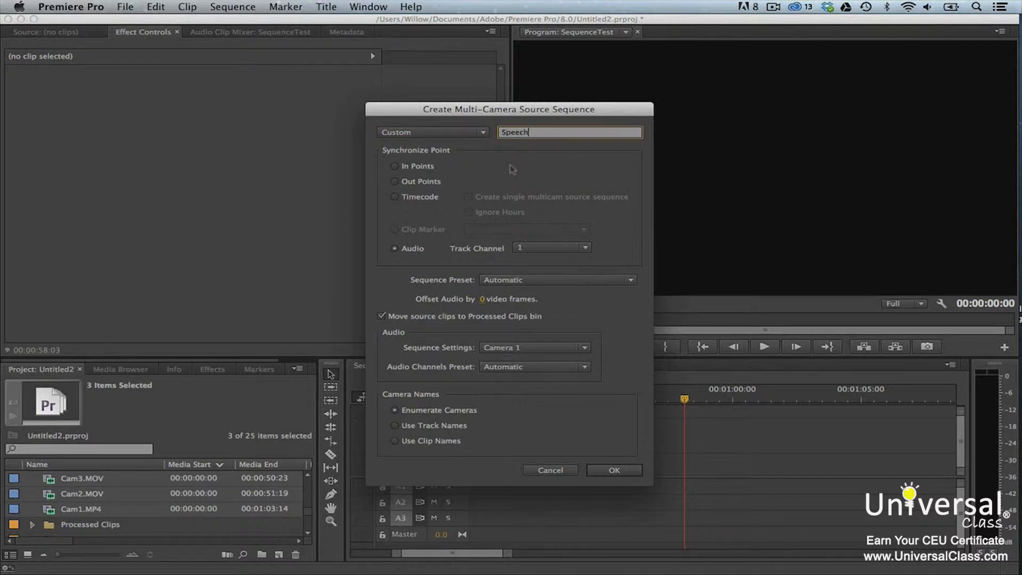
left_click(394, 250)
left_click(598, 468)
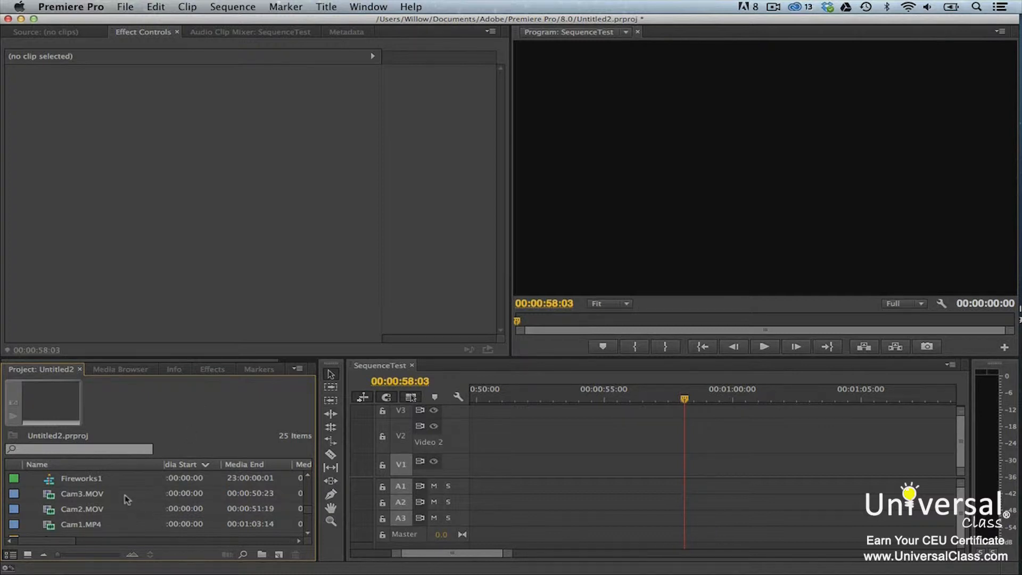
Try creating a multi-camera source sequence from the three Cam clips, custom-named Speech and synchronized by timecode
left_click(92, 499)
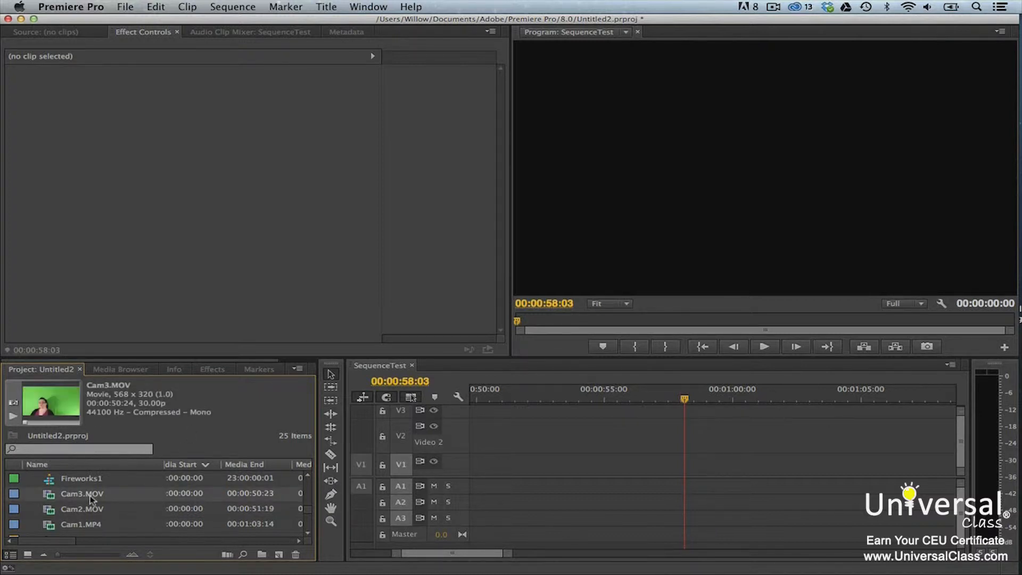
left_click(94, 524, "shift")
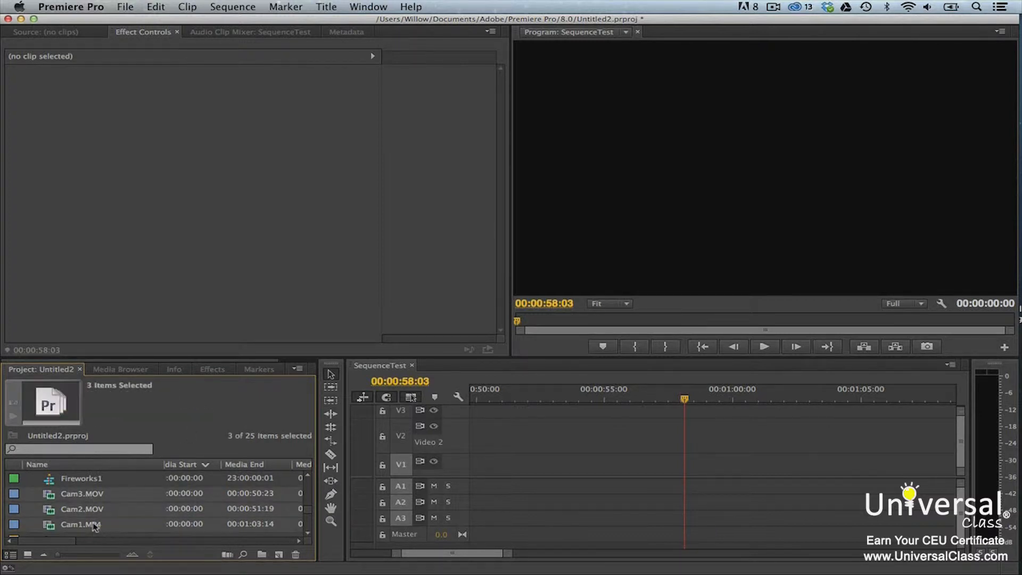
right_click(95, 527)
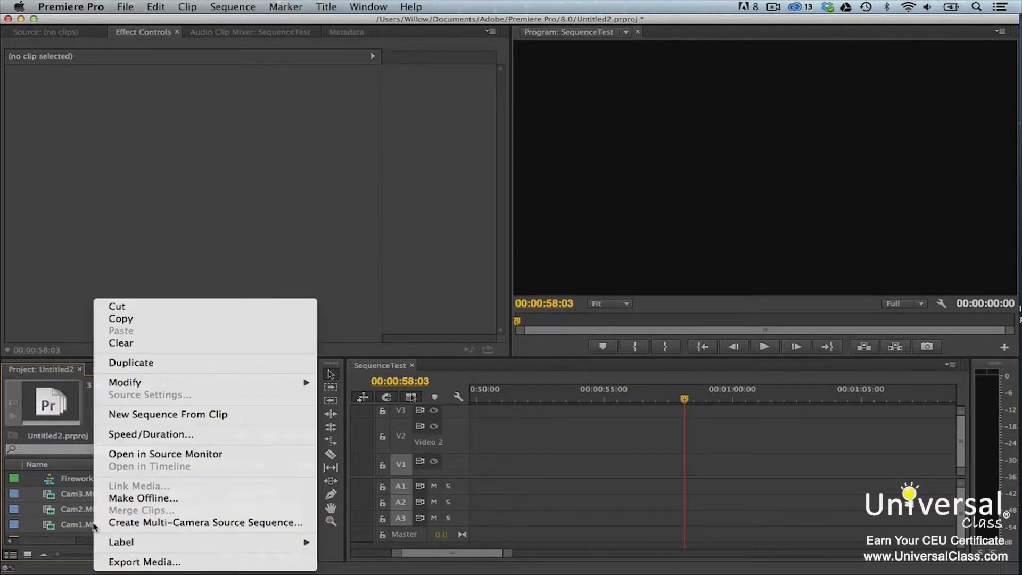
left_click(126, 524)
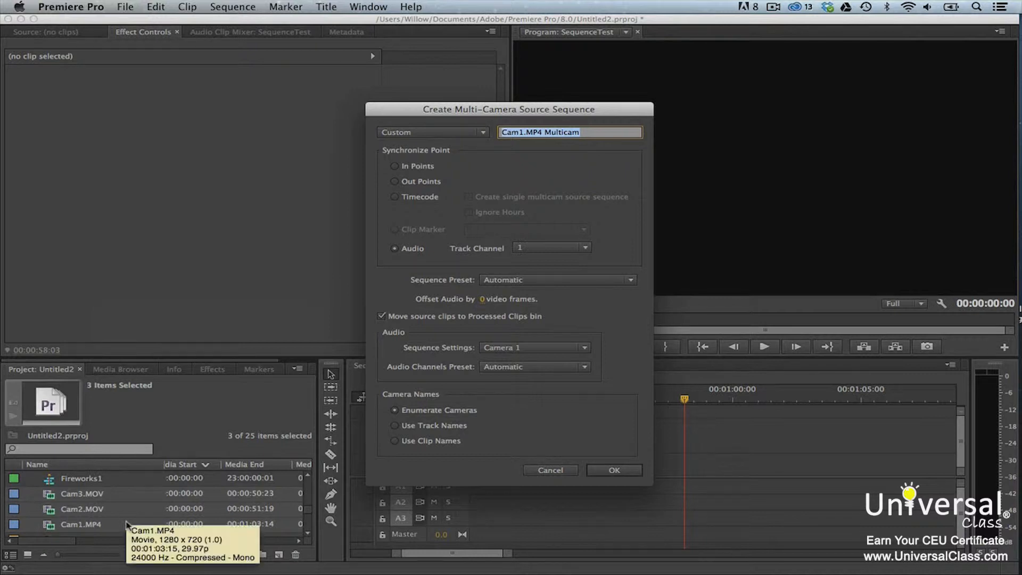
left_click(480, 133)
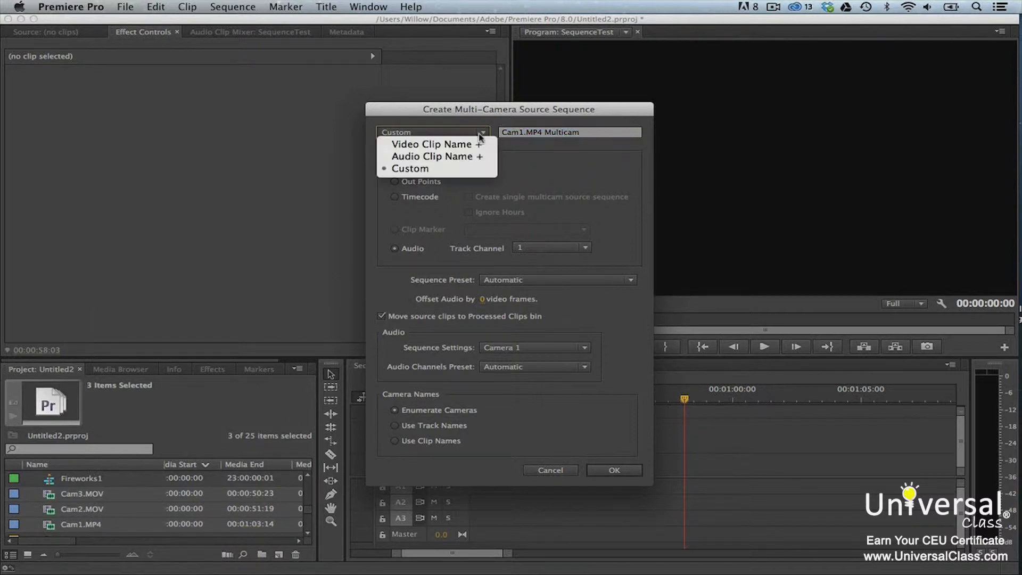
left_click(458, 169)
left_click(590, 133)
type("Spee")
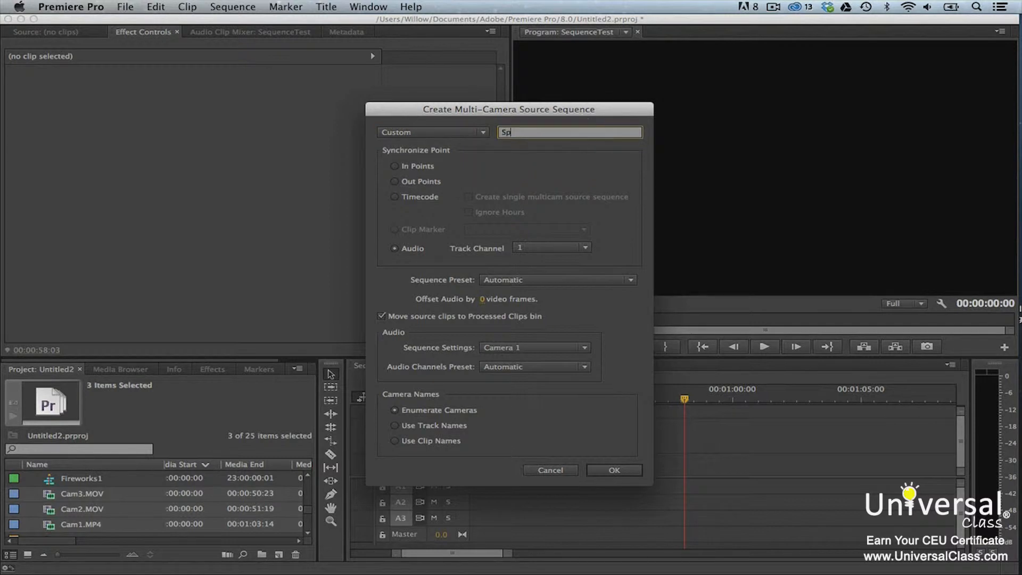
type("ch")
left_click(394, 197)
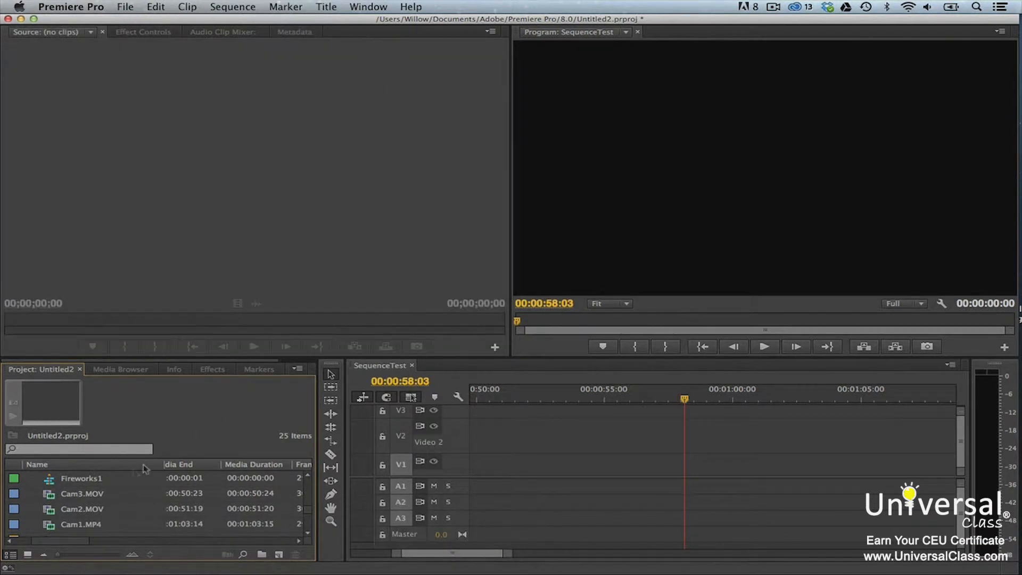
Open Cam3.MOV in the Source monitor and add a marker at 00:00:02:18
left_click_drag(53, 497, 168, 231)
left_click(26, 321)
mouse_move(26, 321)
left_mouse_down()
mouse_move(42, 321)
mouse_move(31, 321)
left_mouse_up()
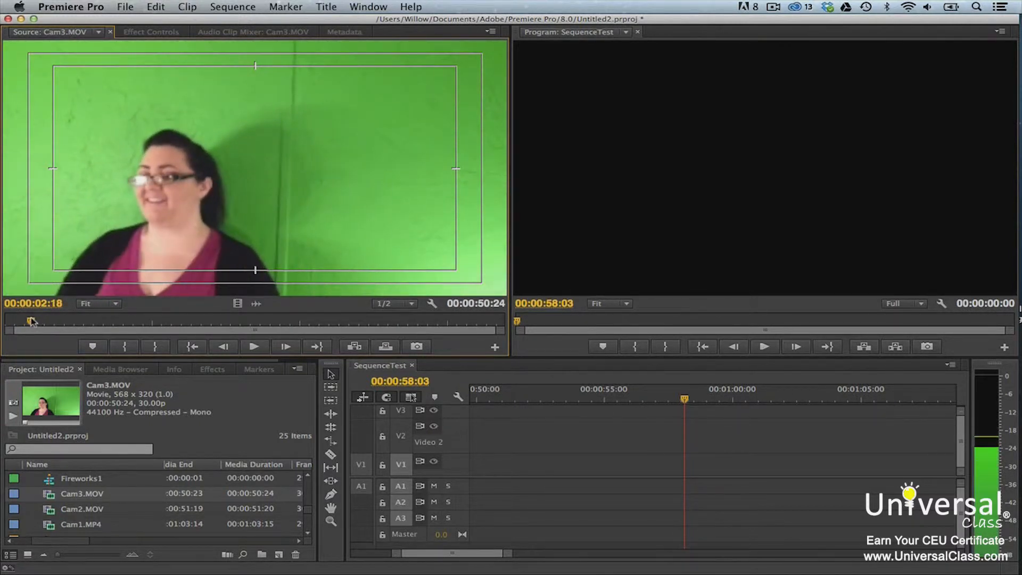
left_click(103, 347)
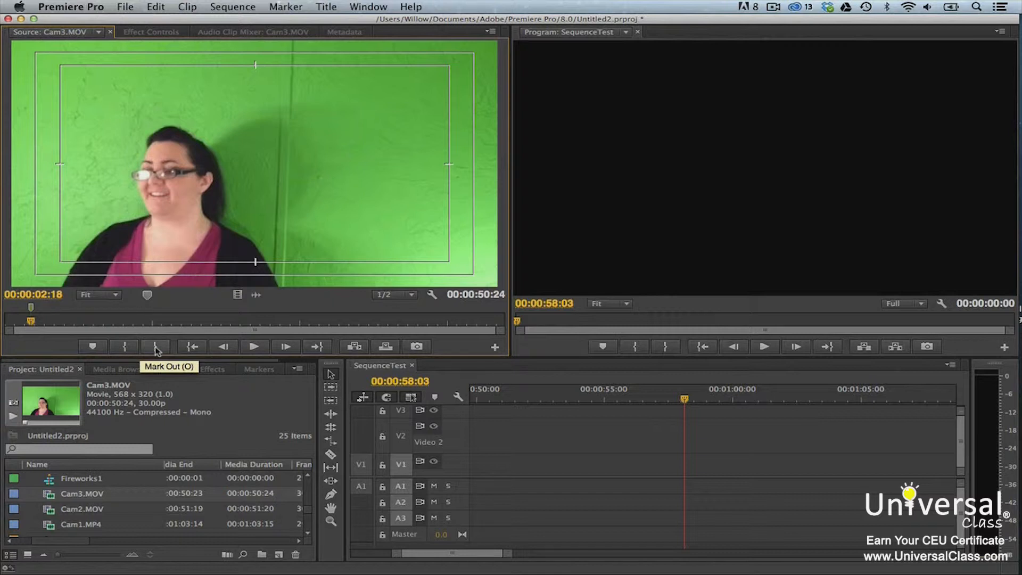
Open Cam2.MOV in the Source monitor and add a marker at 00:00:02:26
left_click(49, 512)
double_click(50, 512)
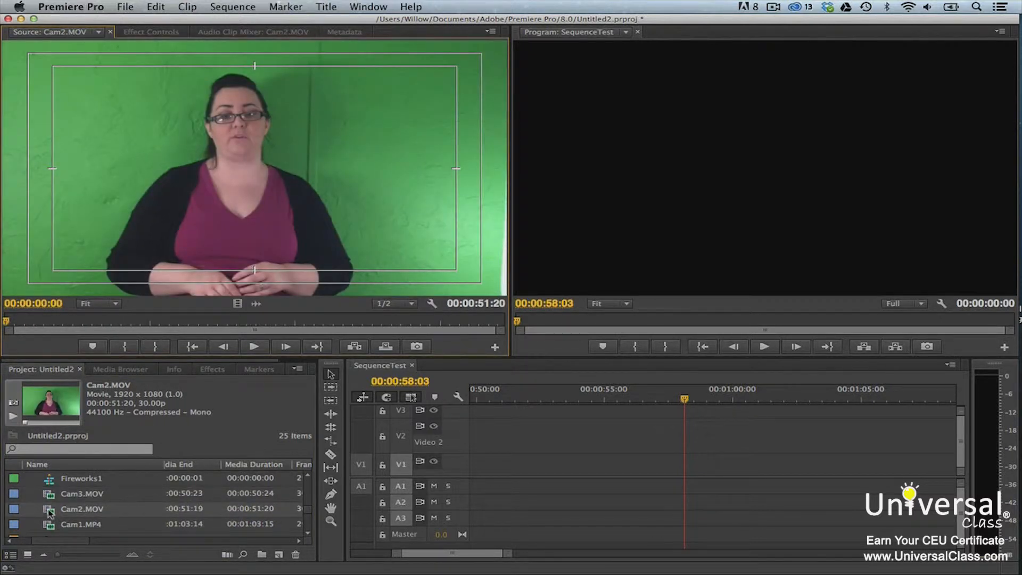
left_click_drag(7, 321, 32, 322)
left_click(89, 349)
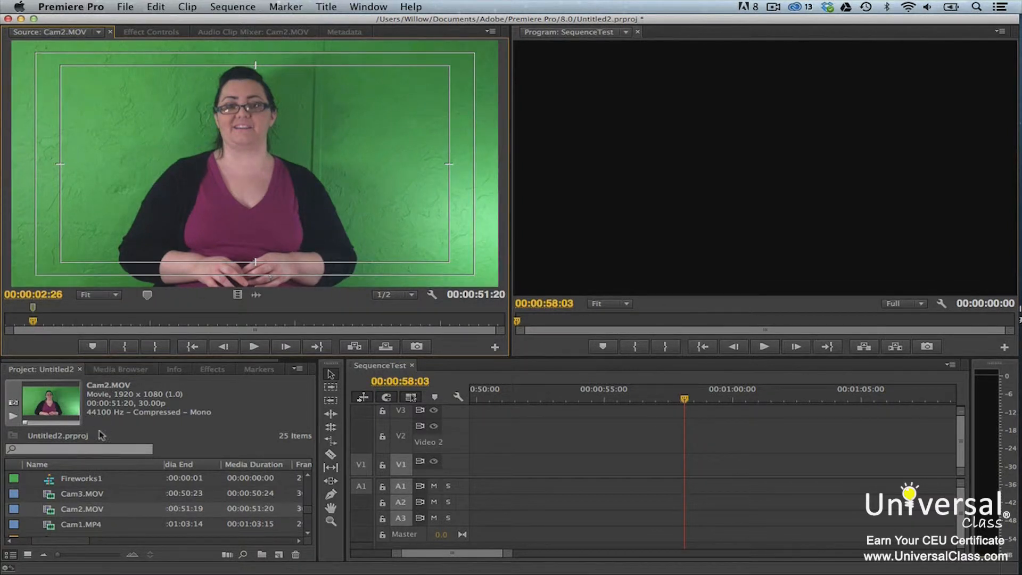
Open Cam1.MP4 in the Source monitor and add a marker at 00:00:13:10
left_click(52, 525)
double_click(52, 525)
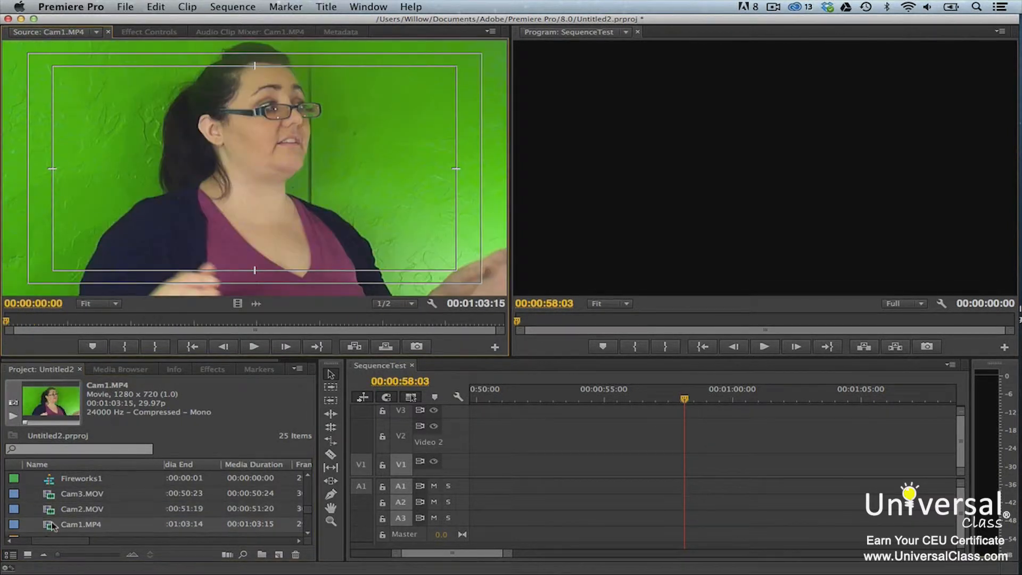
left_click(24, 321)
left_click_drag(24, 321, 111, 321)
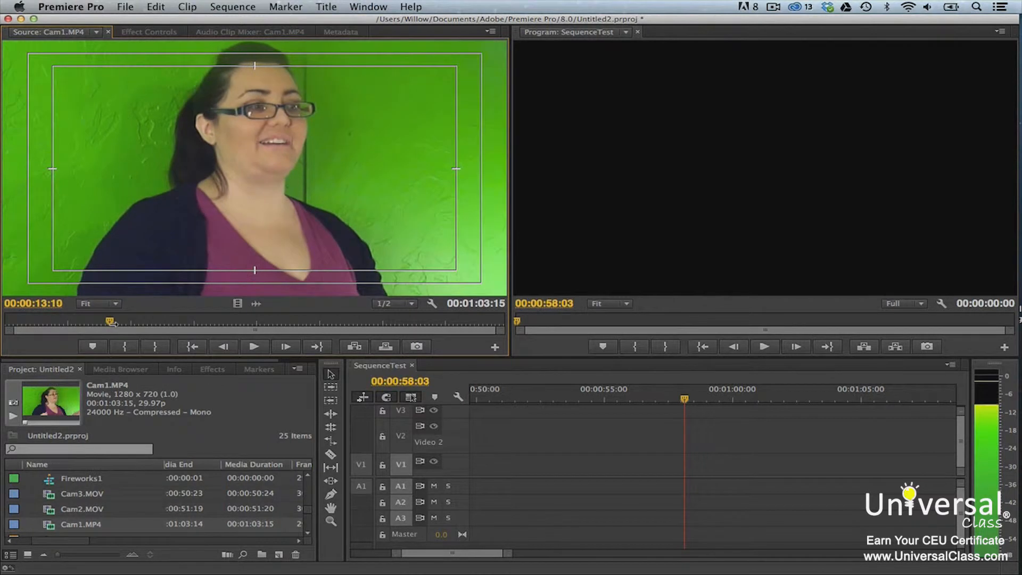
left_click(100, 347)
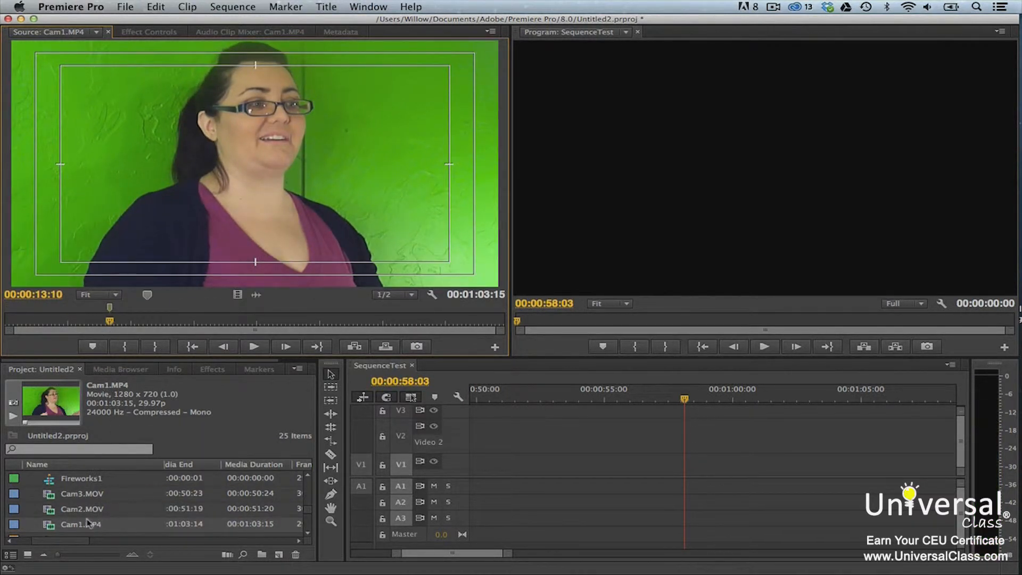
Create a multi-camera source sequence from the three Cam clips, custom-named Speech and synchronized by clip marker
left_click(90, 498, "shift")
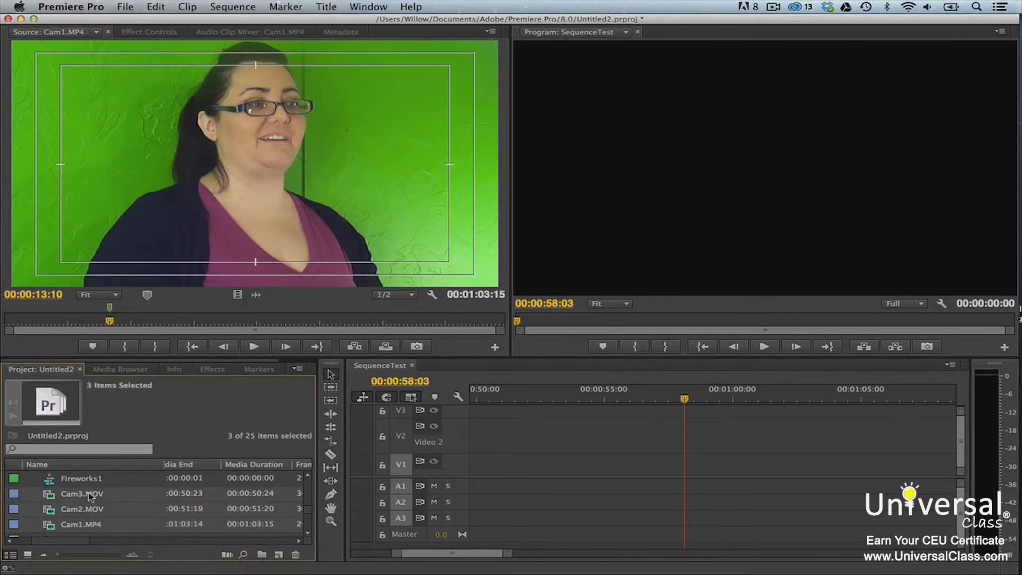
right_click(89, 497)
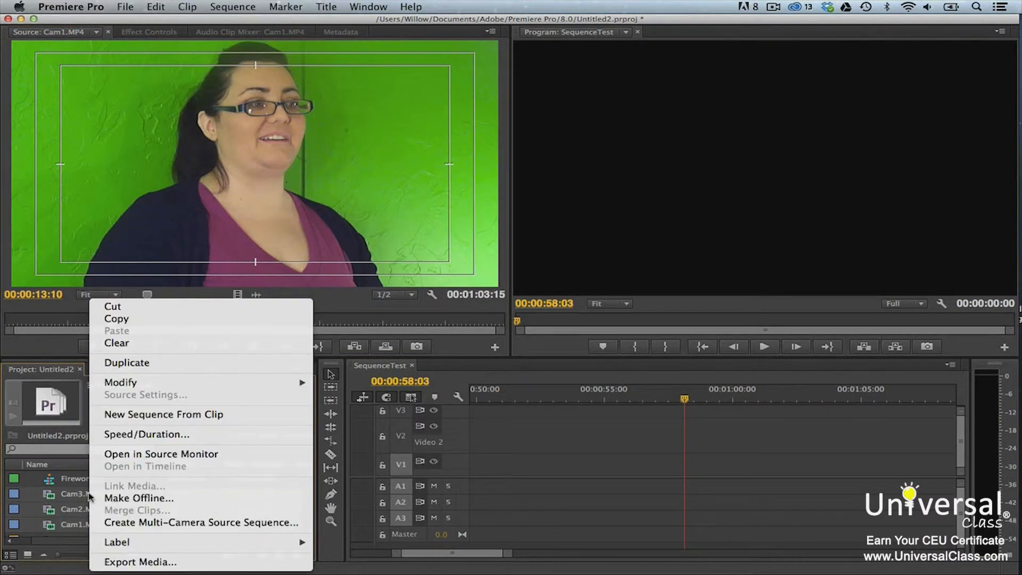
left_click(122, 523)
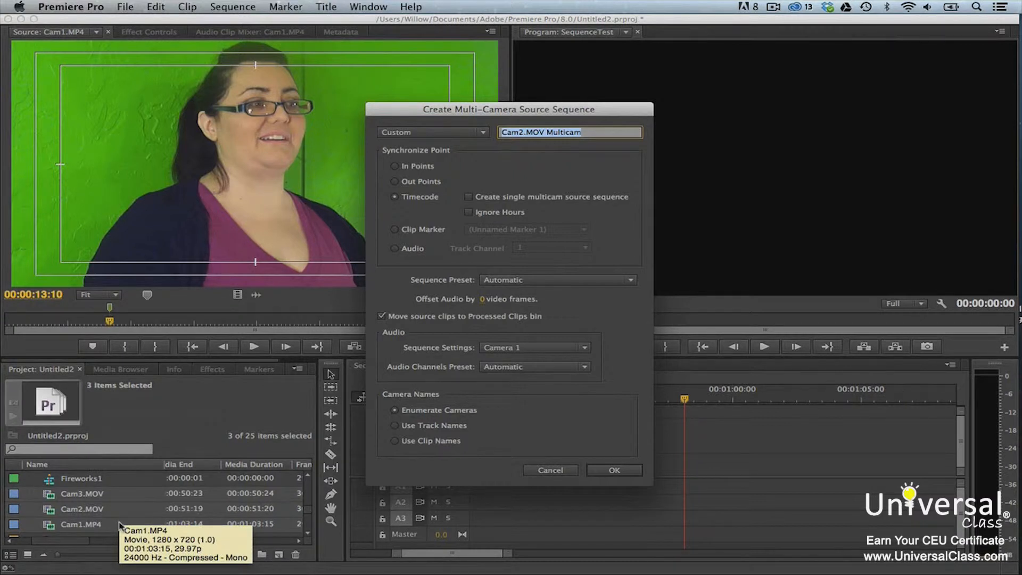
left_click(485, 135)
left_click(462, 168)
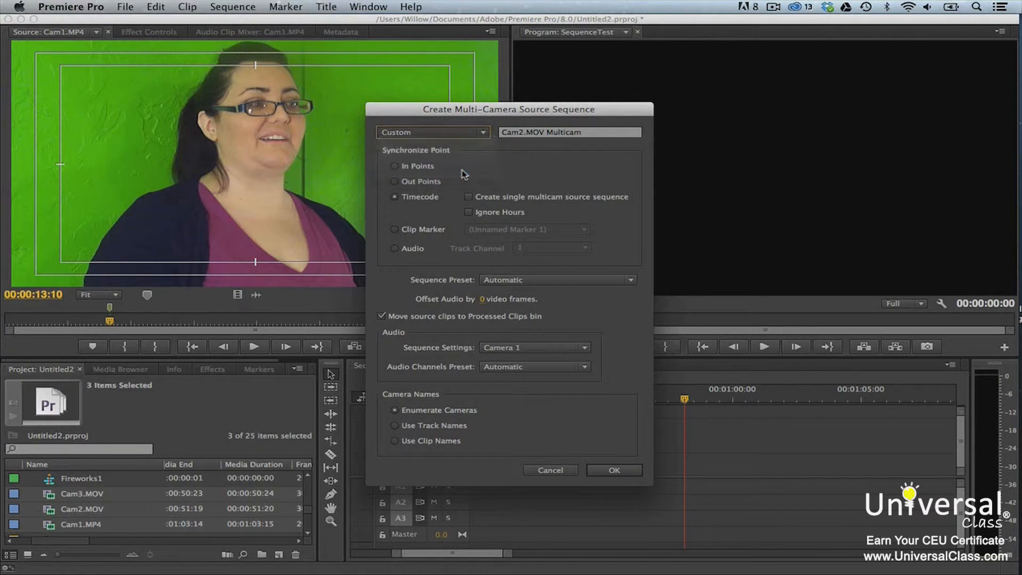
left_click(589, 133)
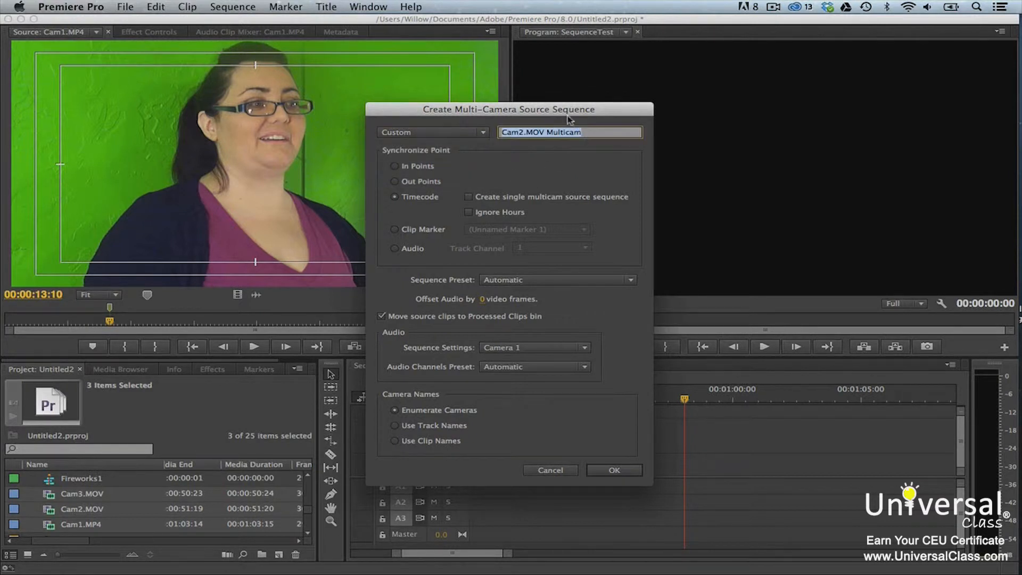
type("Speech")
left_click(394, 229)
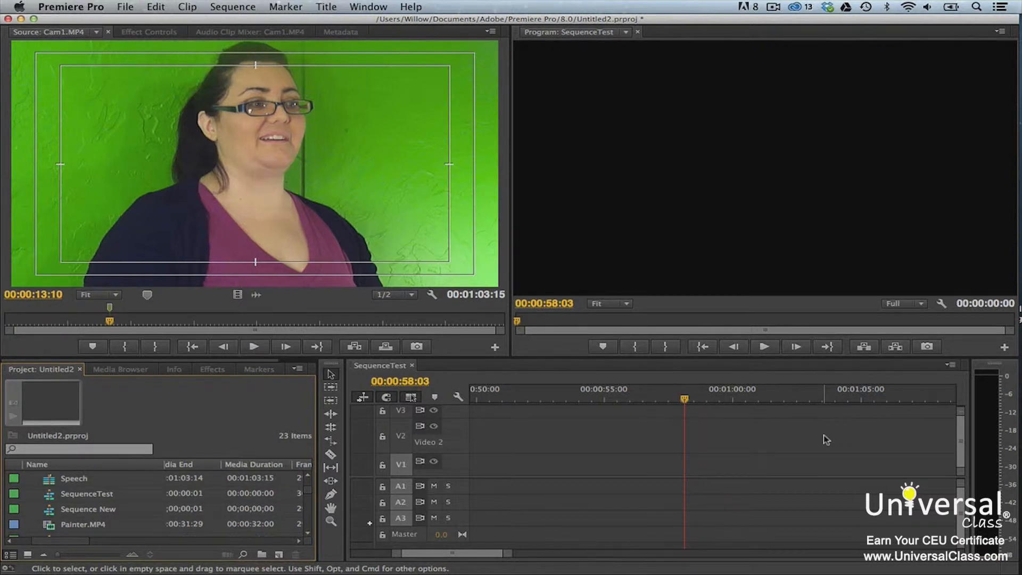
Open the Speech multi-camera sequence in the timeline and move the playhead to about 00:00:09:18
right_click(49, 482)
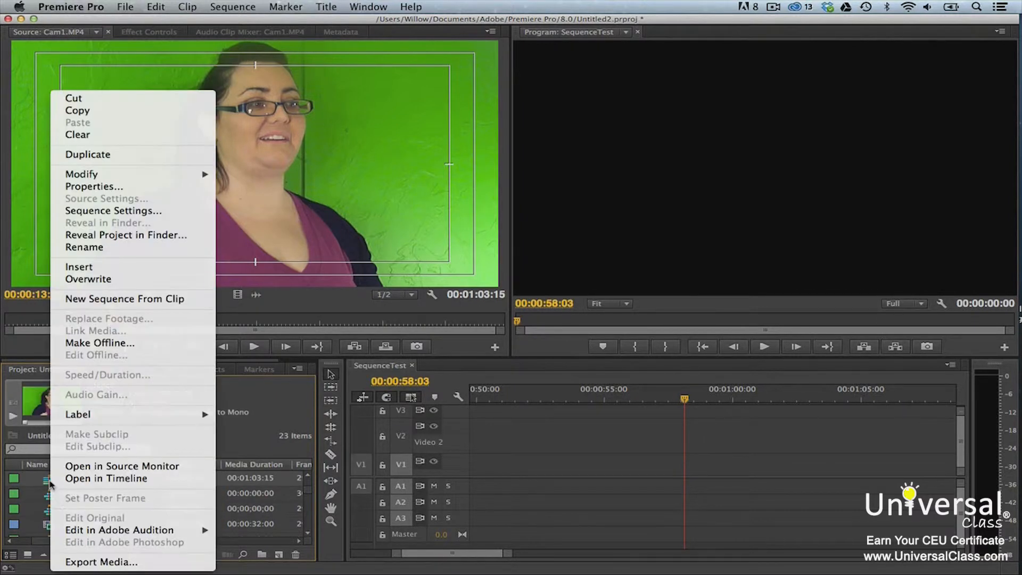
left_click(55, 478)
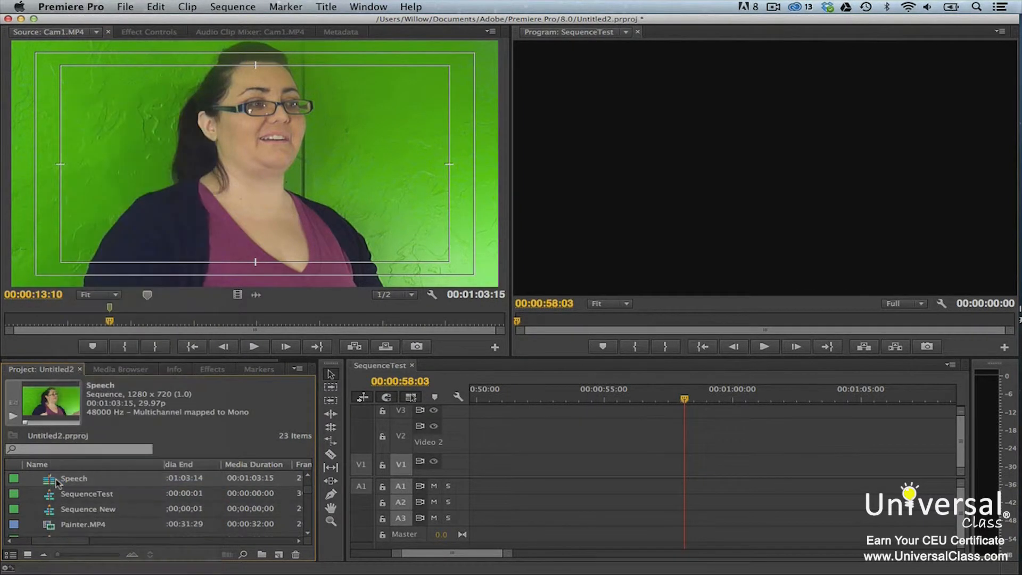
key("shift+equal")
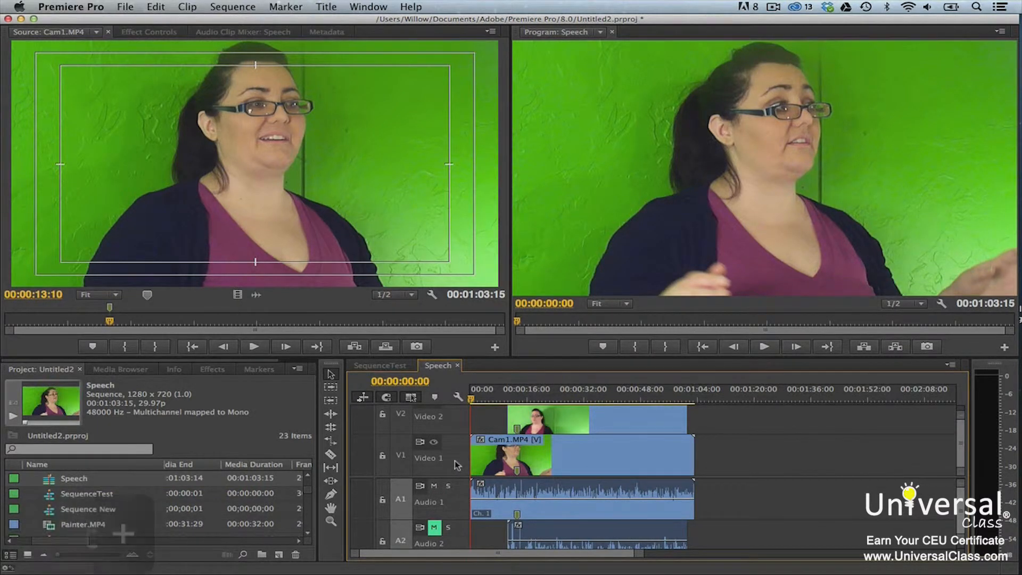
left_click(505, 400)
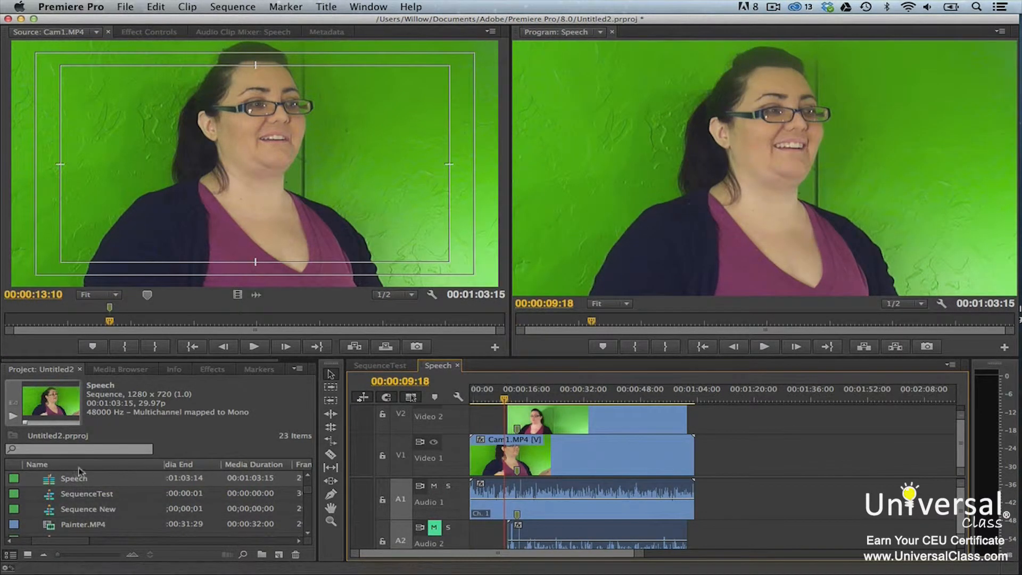
Create a new sequence from the Speech multi-camera clip and rename it SpeechNew
right_click(55, 481)
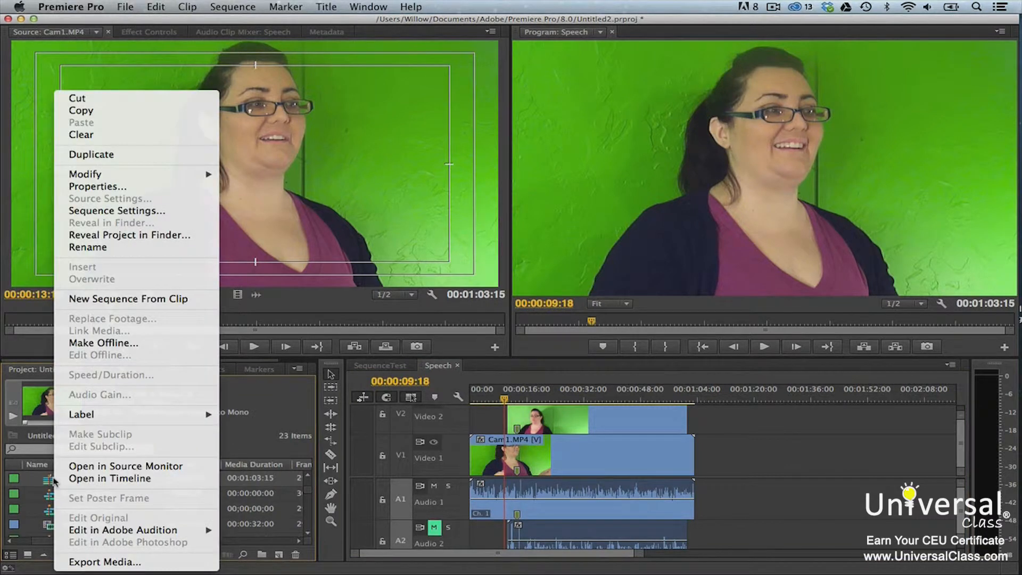
left_click(108, 299)
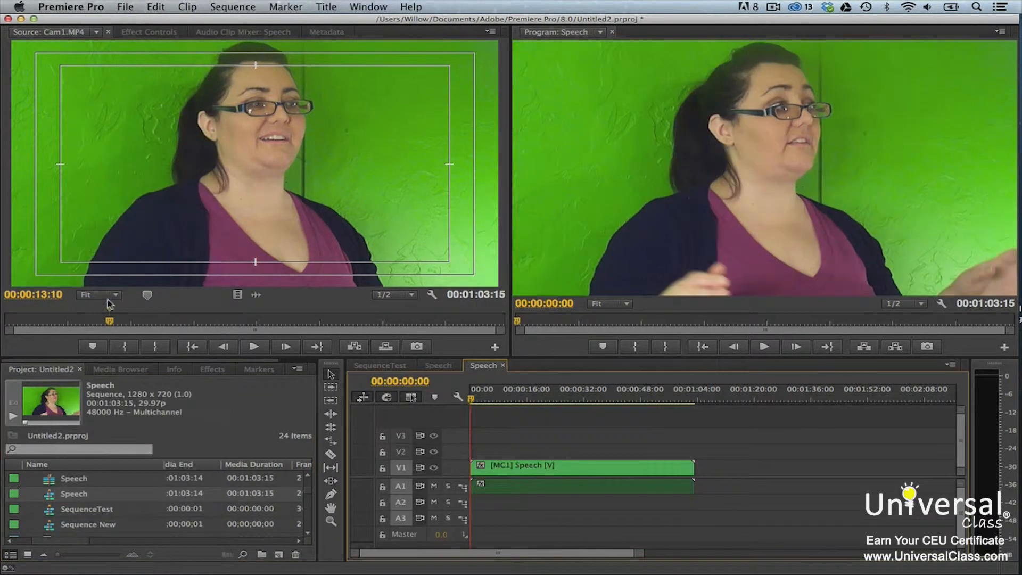
left_click(93, 495)
left_click(95, 495)
type("New")
key("Return")
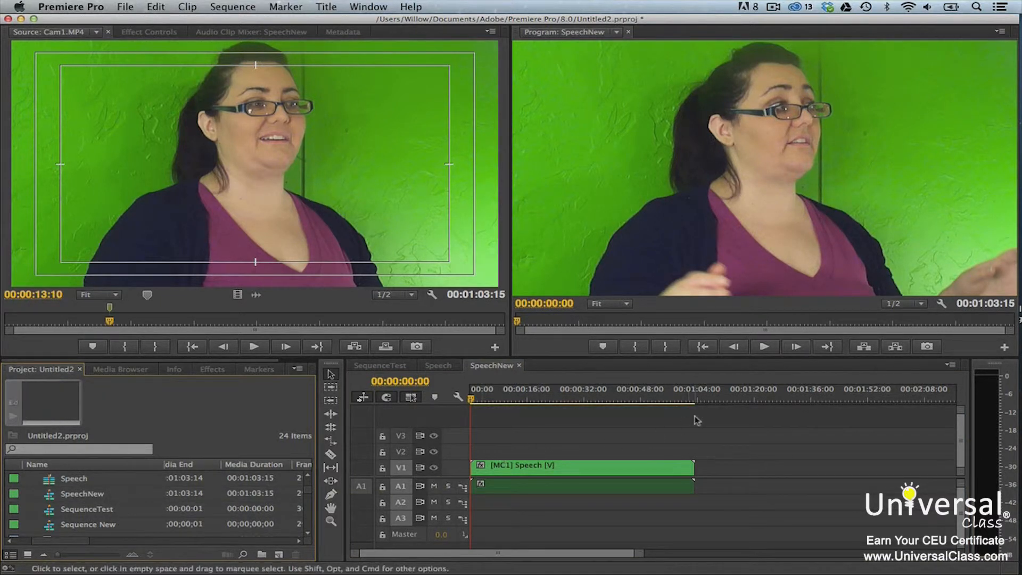
Add the Multi-Camera View and Multi-Camera Record toggles to the Program monitor's controls and turn on the multi-camera view
left_click(1004, 347)
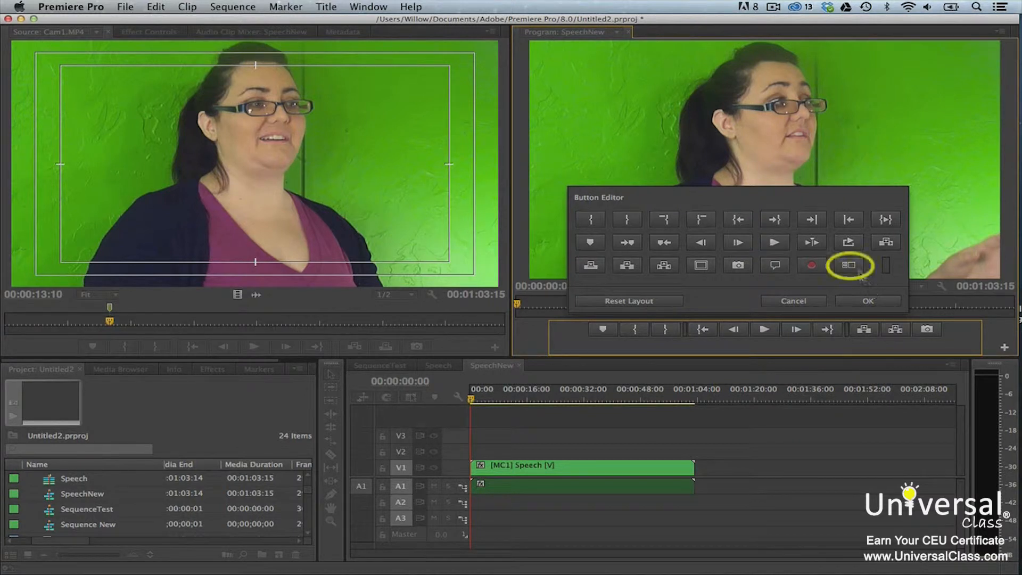
left_click_drag(853, 266, 825, 349)
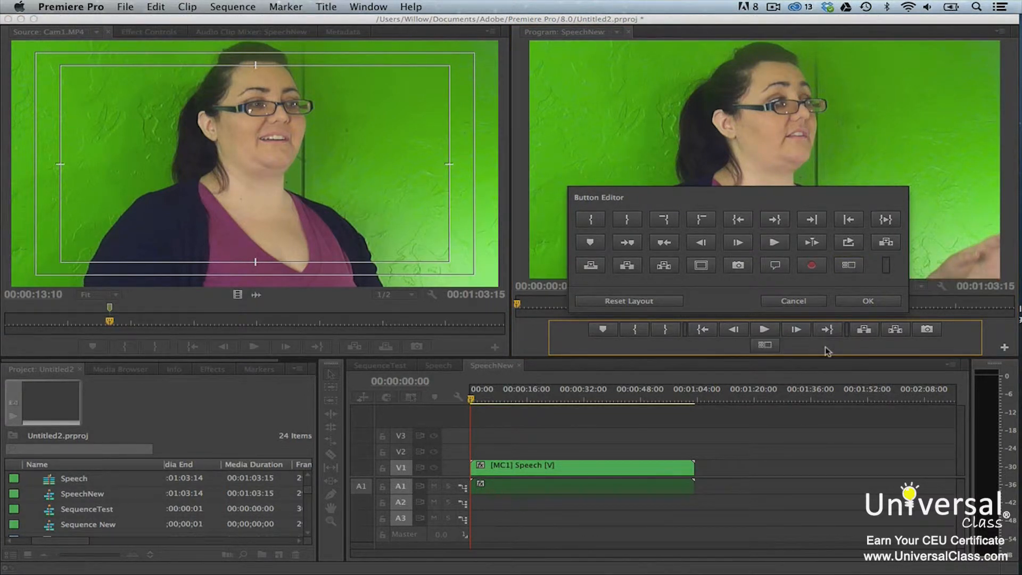
left_click_drag(816, 268, 796, 347)
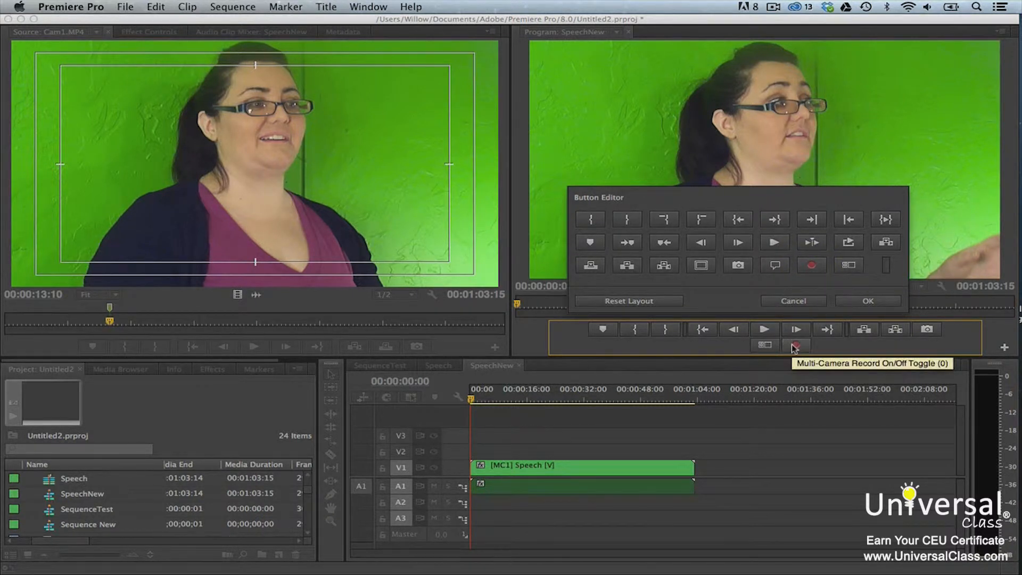
left_click(865, 302)
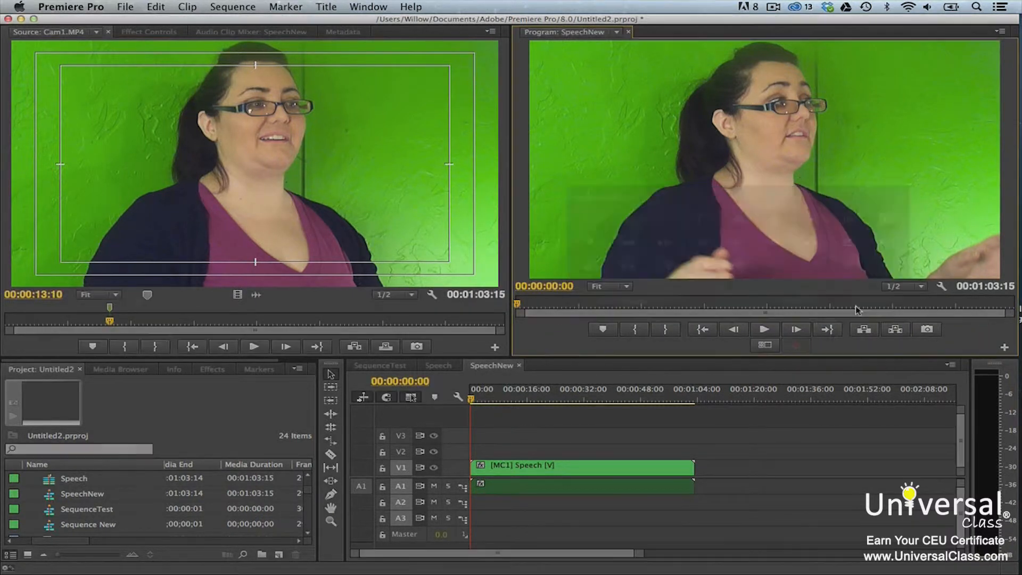
left_click(769, 348)
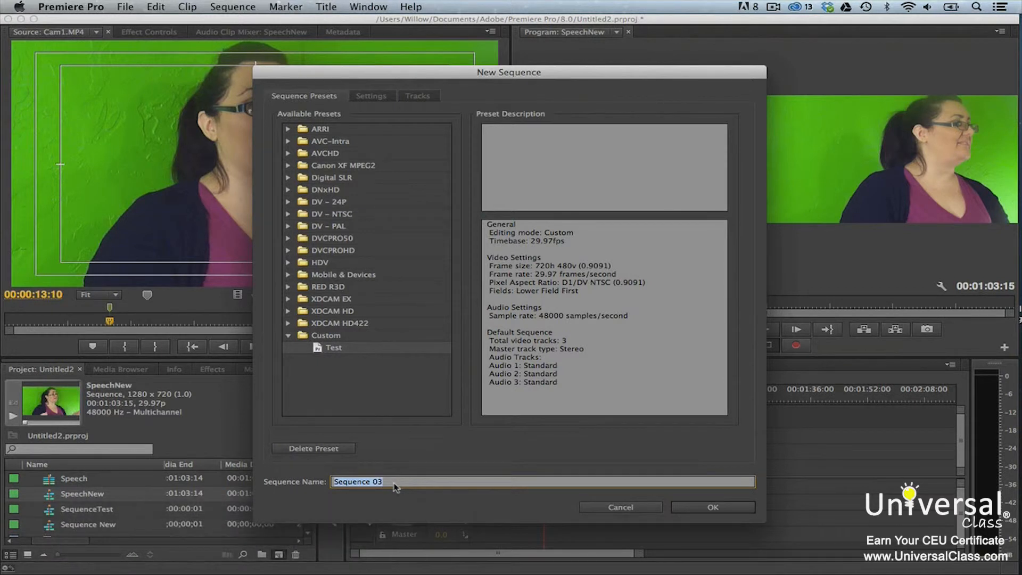
Create a new sequence from the custom Test preset, named NestedSequenceMethod
type("Nested")
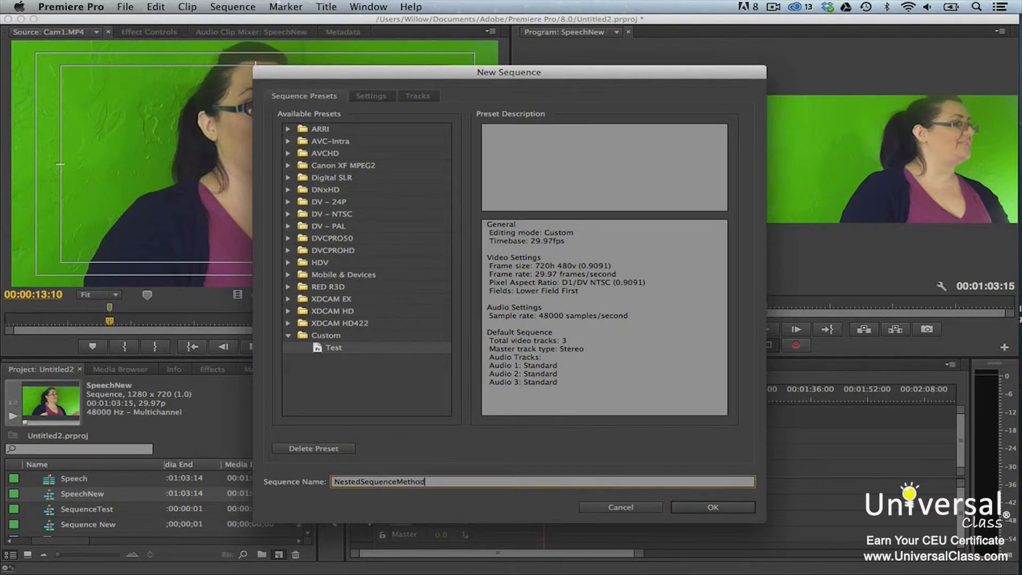
key("Return")
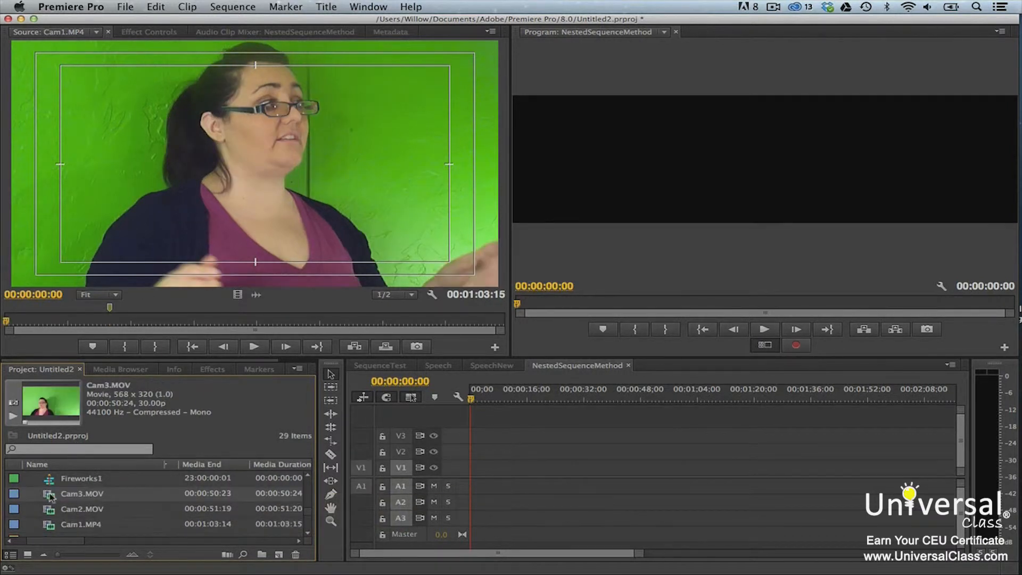
Stack Cam3.MOV on V1, Cam2.MOV on V2 and Cam1.MP4 on V3 at the start of the NestedSequenceMethod sequence
left_click_drag(50, 495, 469, 470)
left_click(526, 326)
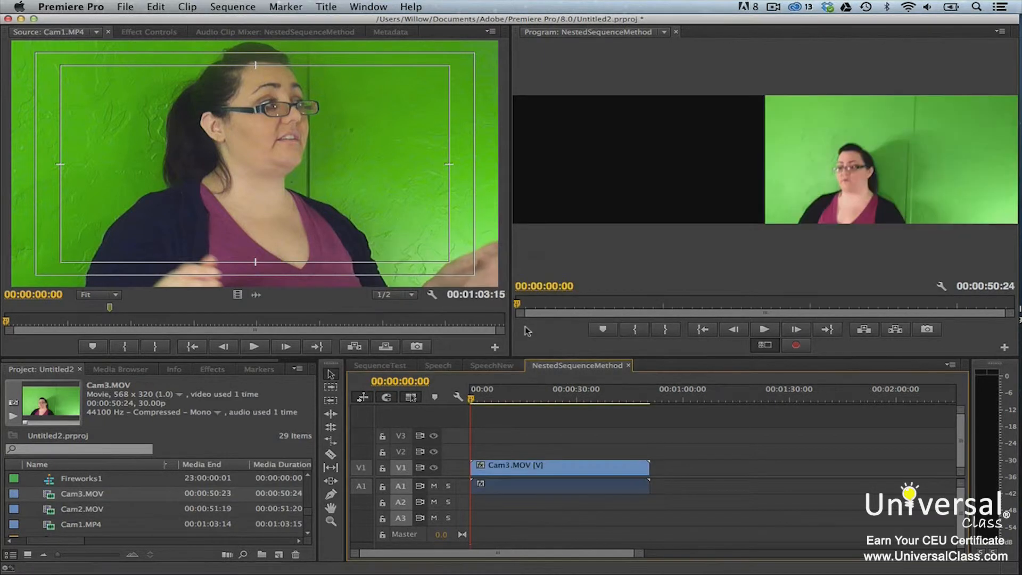
left_click(49, 510)
left_click_drag(50, 512, 477, 453)
scroll(42, 512, "down", 1)
left_click_drag(50, 527, 475, 435)
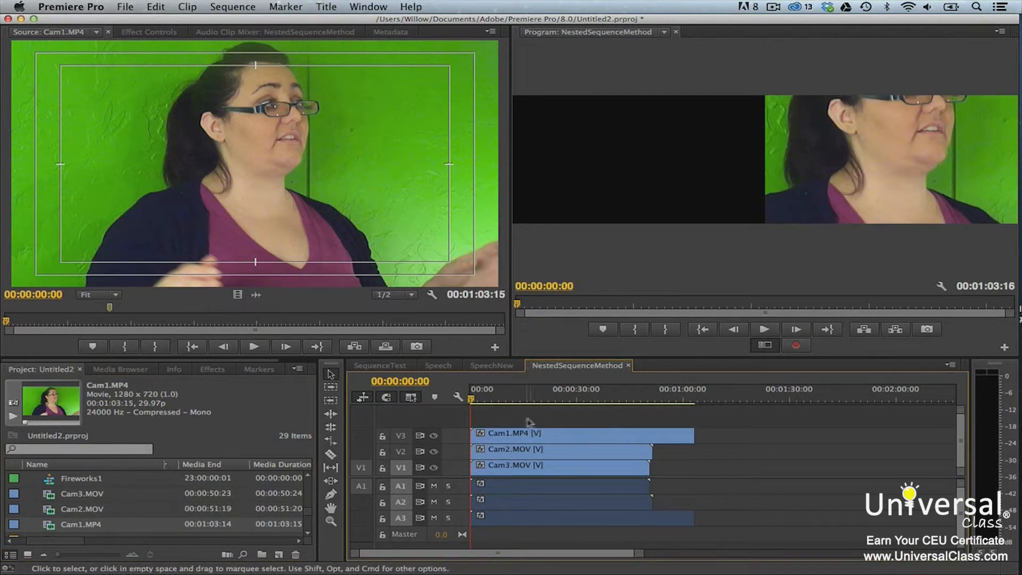
Synchronize the three stacked camera clips by timecode 00:00:00:00
left_click_drag(527, 420, 624, 473)
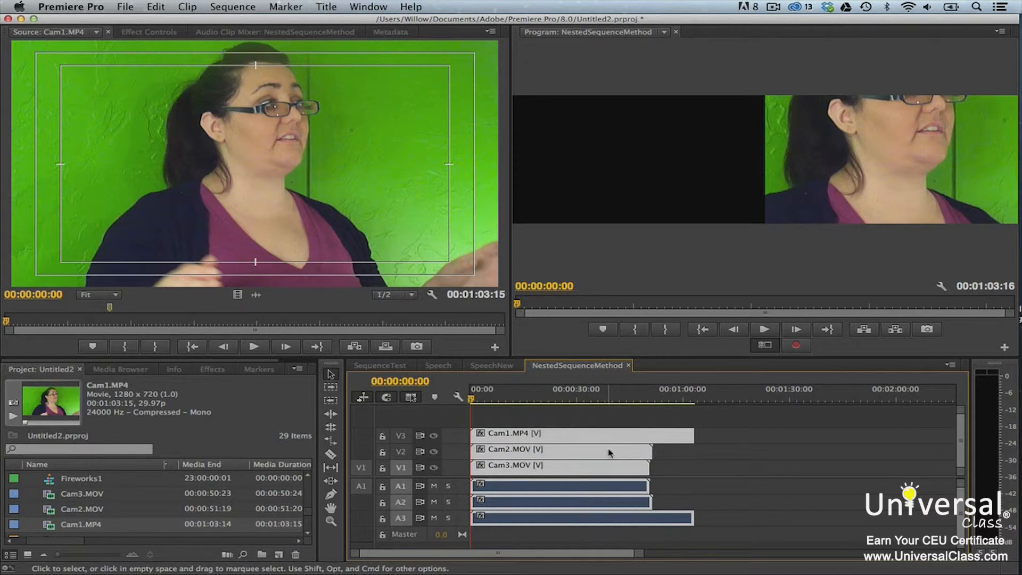
right_click(610, 453)
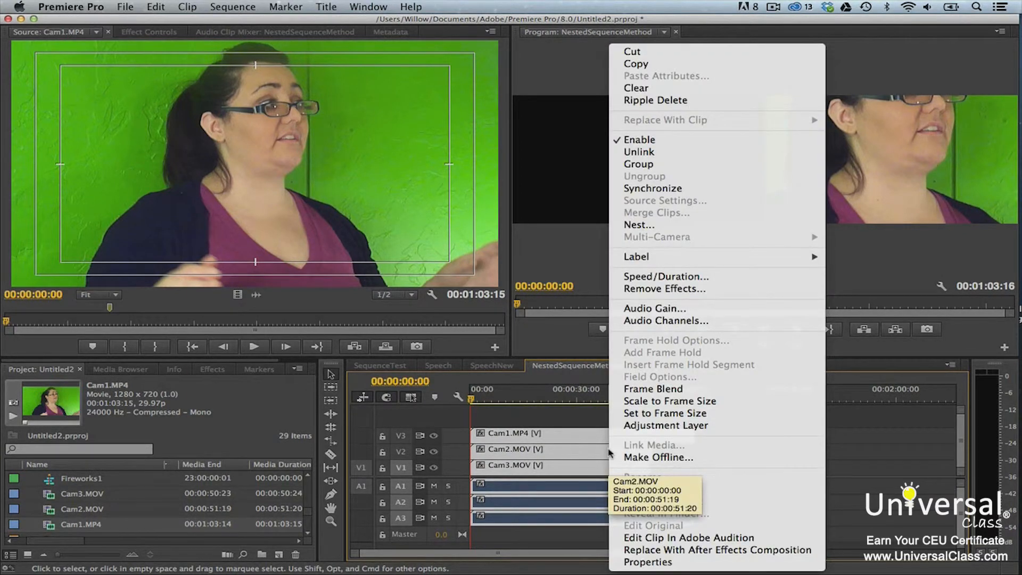
left_click(646, 189)
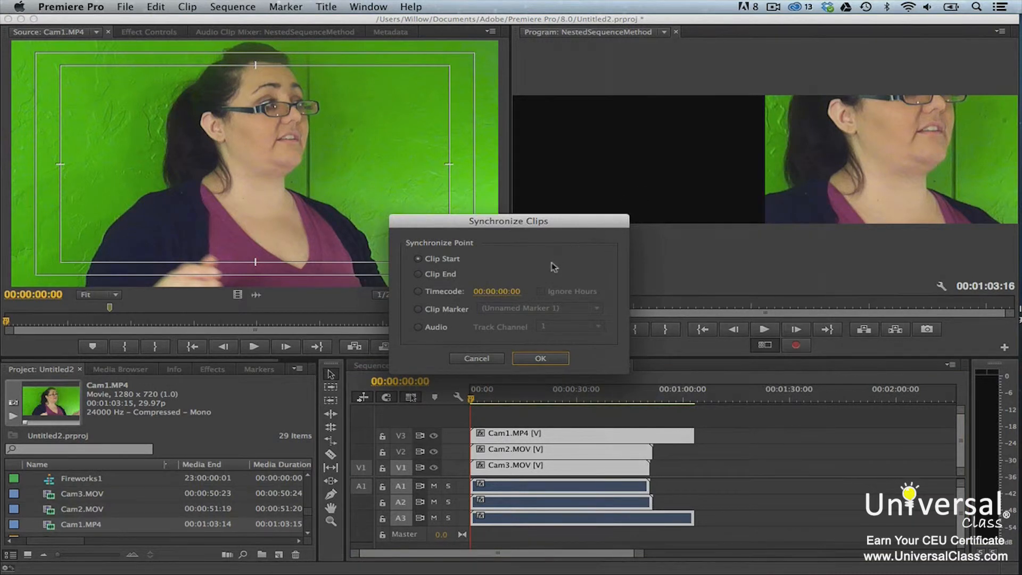
left_click(418, 292)
left_click(541, 359)
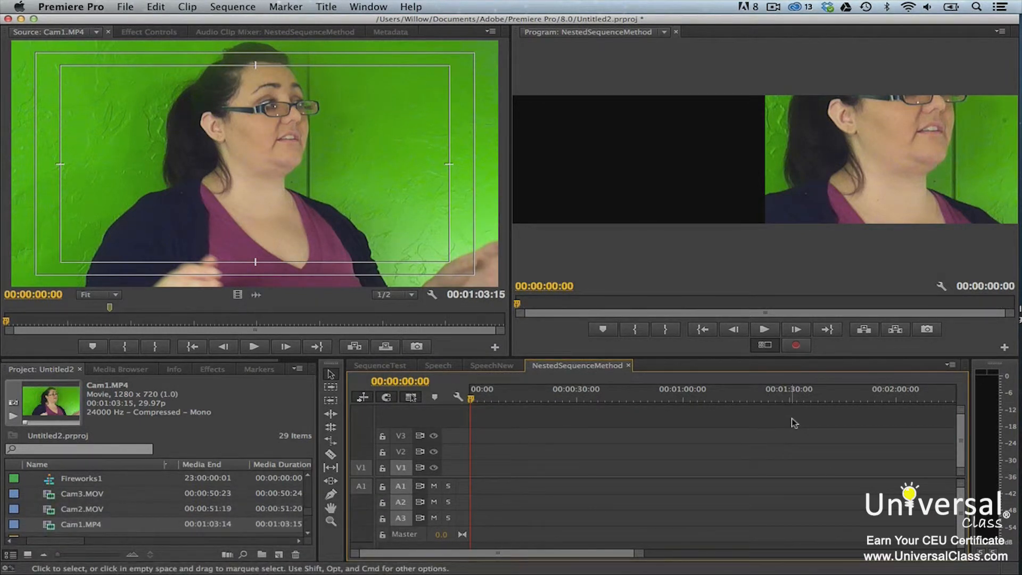
Scrub Cam1.MP4 in the Source monitor to the hand clap and move its marker to 00:00:14:07
left_click(56, 525)
left_click(160, 228)
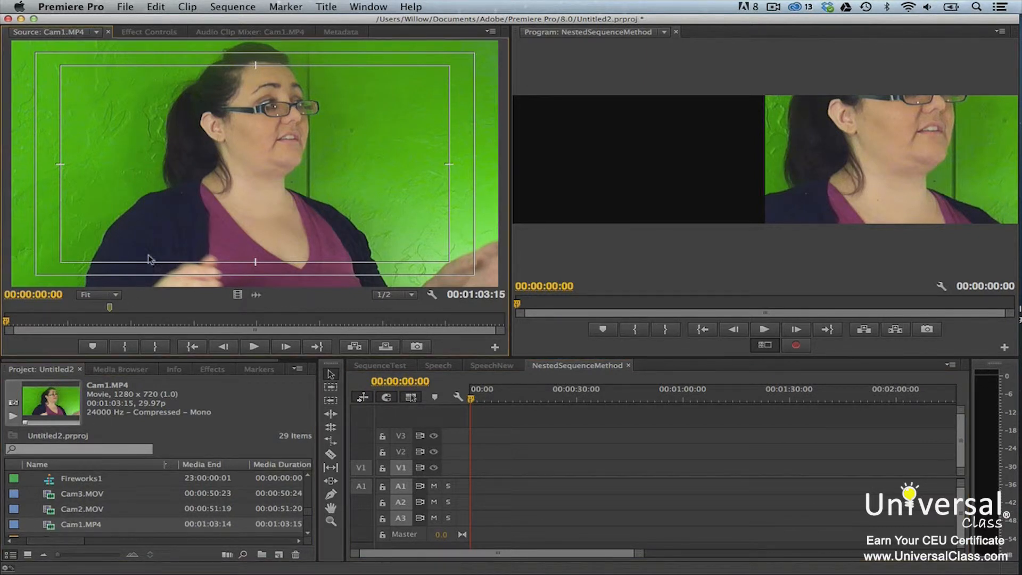
left_click(64, 322)
left_click(99, 323)
left_click_drag(100, 320, 117, 323)
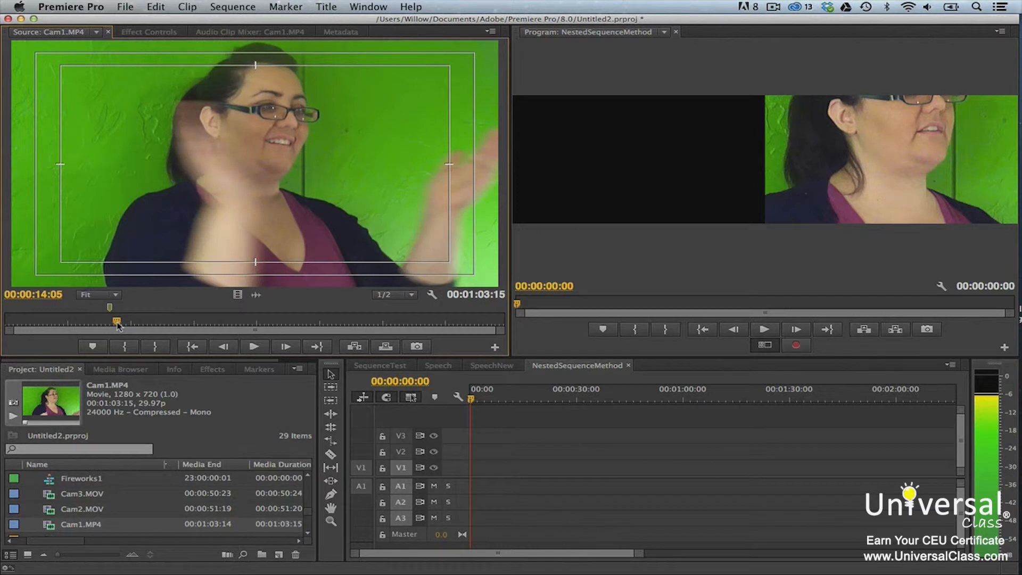
left_click_drag(110, 307, 119, 308)
left_click(118, 308)
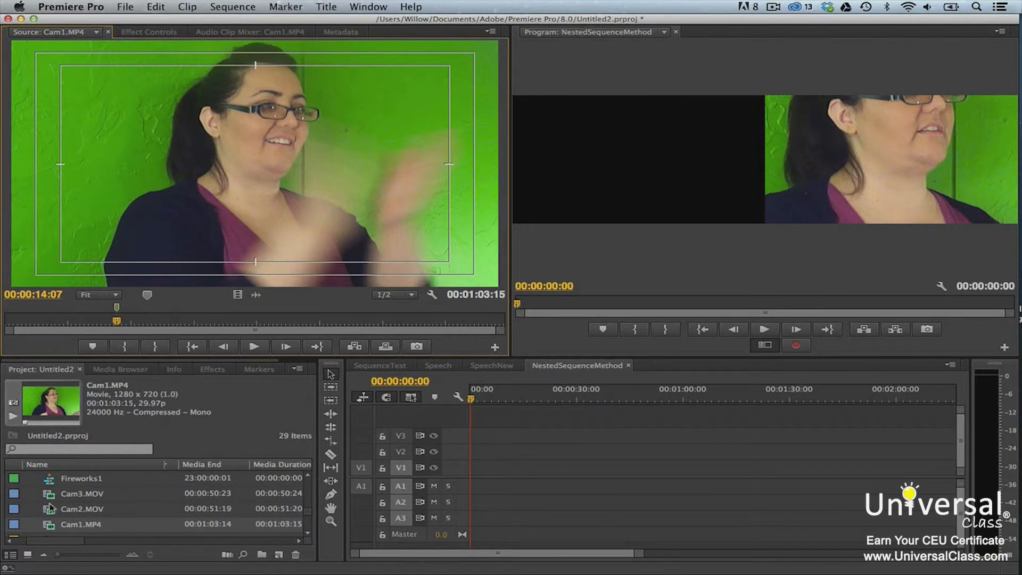
Open Cam2.MOV in the Source monitor and move its marker to the hand clap at 00:00:03:20
left_click_drag(51, 510, 131, 216)
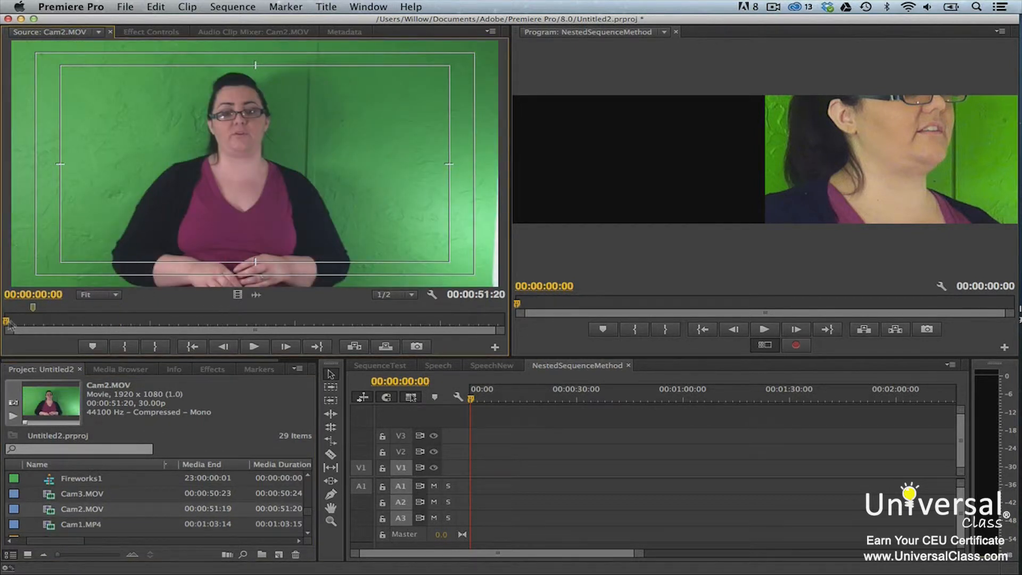
left_click(33, 323)
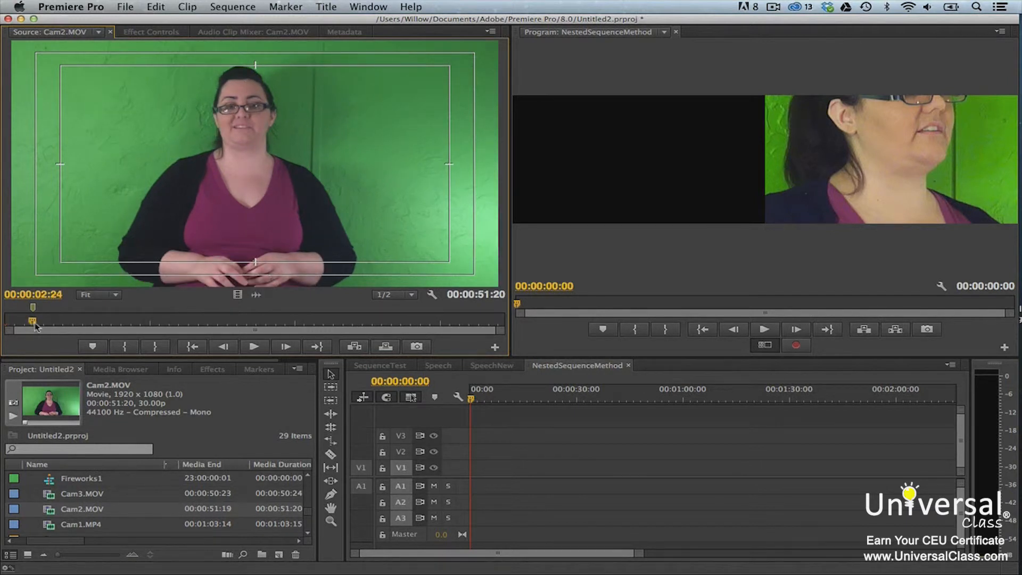
mouse_move(34, 323)
left_mouse_down()
mouse_move(45, 324)
mouse_move(41, 310)
left_mouse_up()
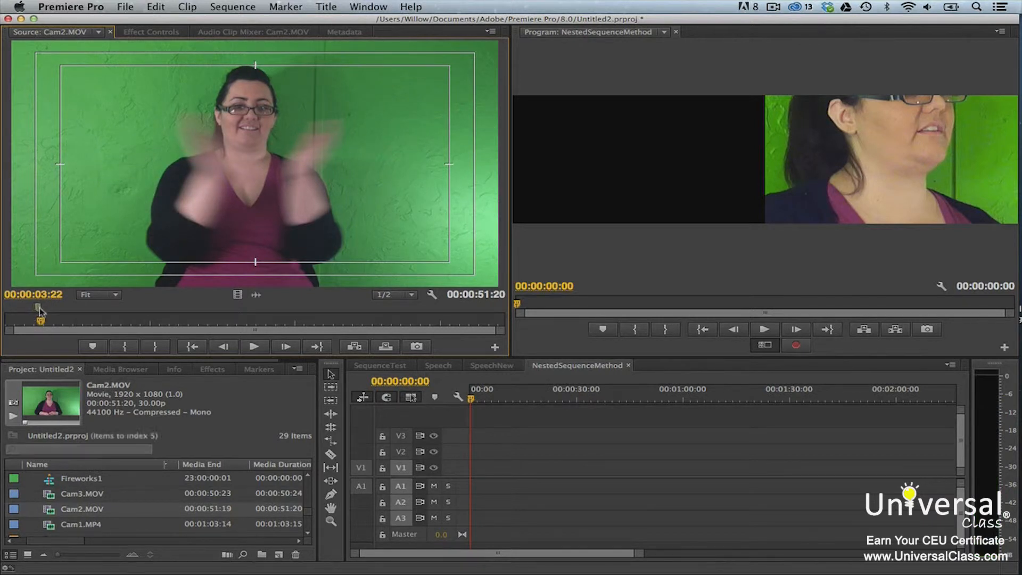
left_click(41, 311)
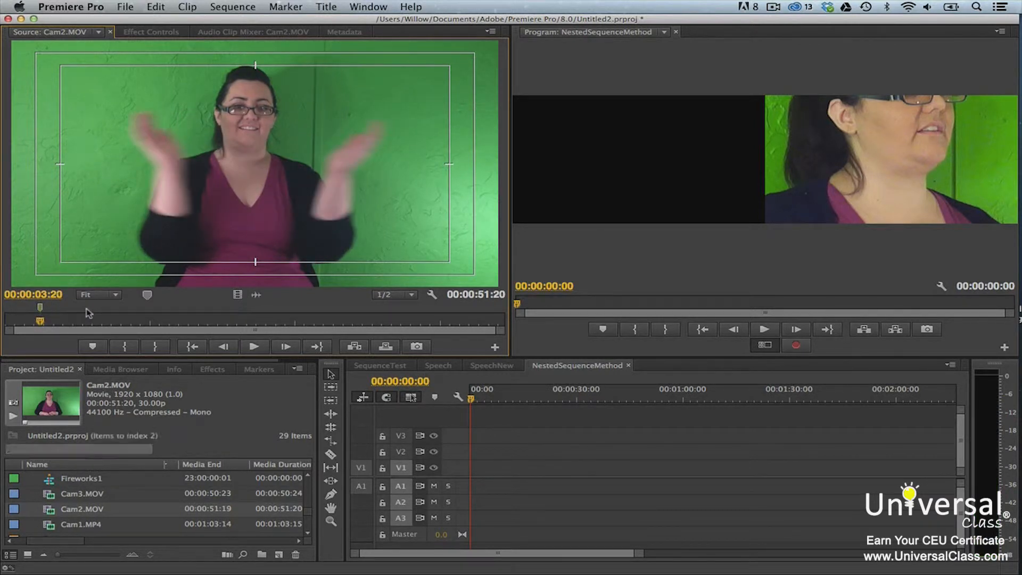
Open Cam3.MOV in the Source monitor and move its marker to the hand clap at 00:00:03:07
left_click(56, 494)
left_click_drag(142, 322, 168, 259)
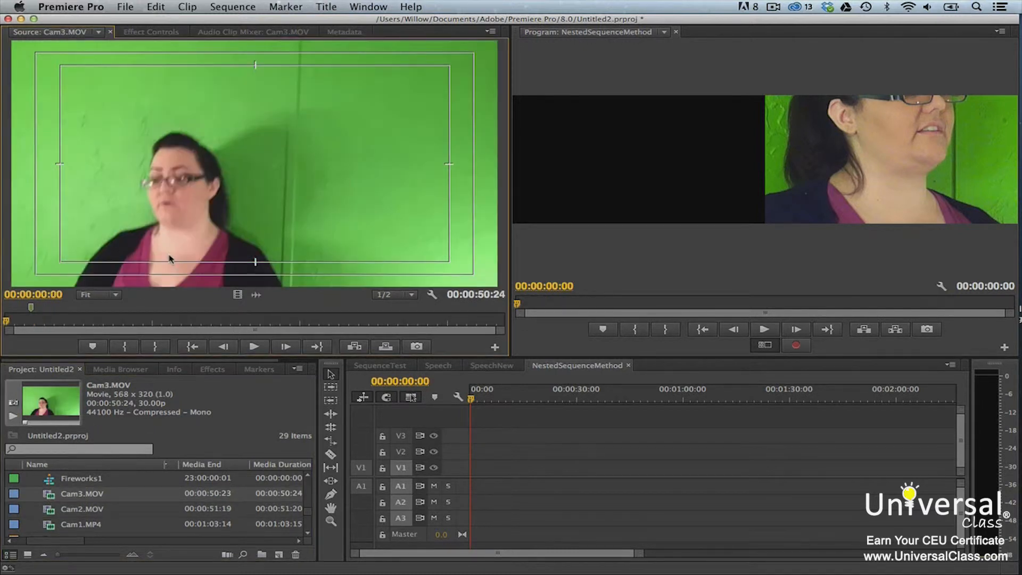
mouse_move(6, 322)
left_mouse_down()
mouse_move(36, 323)
mouse_move(36, 309)
left_mouse_up()
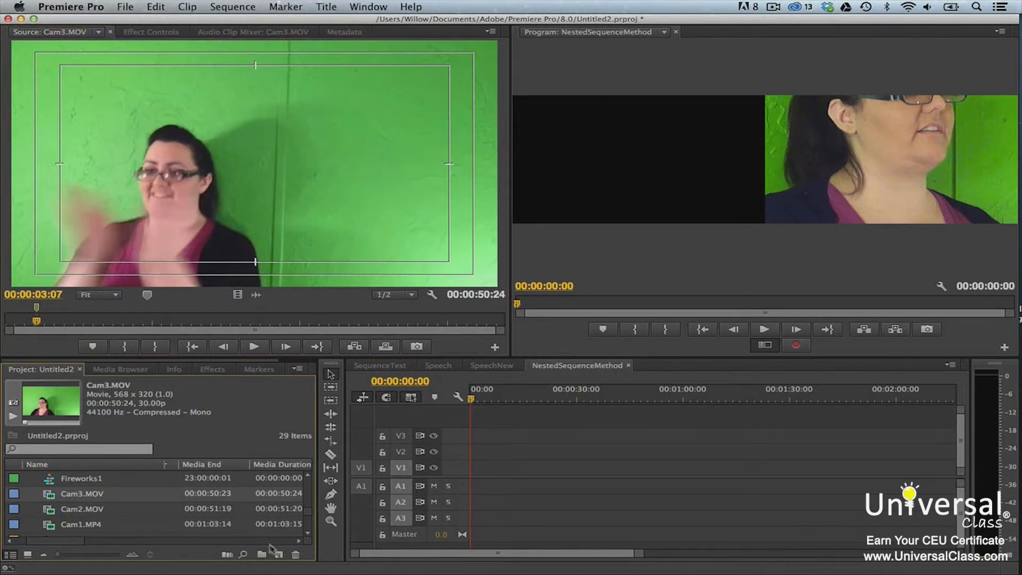
Create another new sequence from the custom Test preset, named MarkerSequence
left_click(278, 554)
left_click(320, 441)
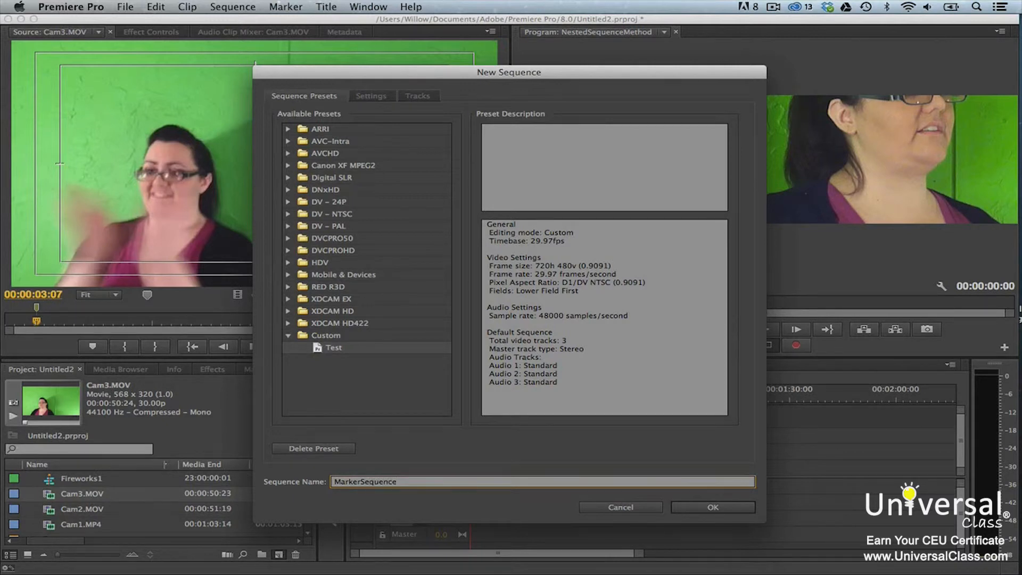
key("Return")
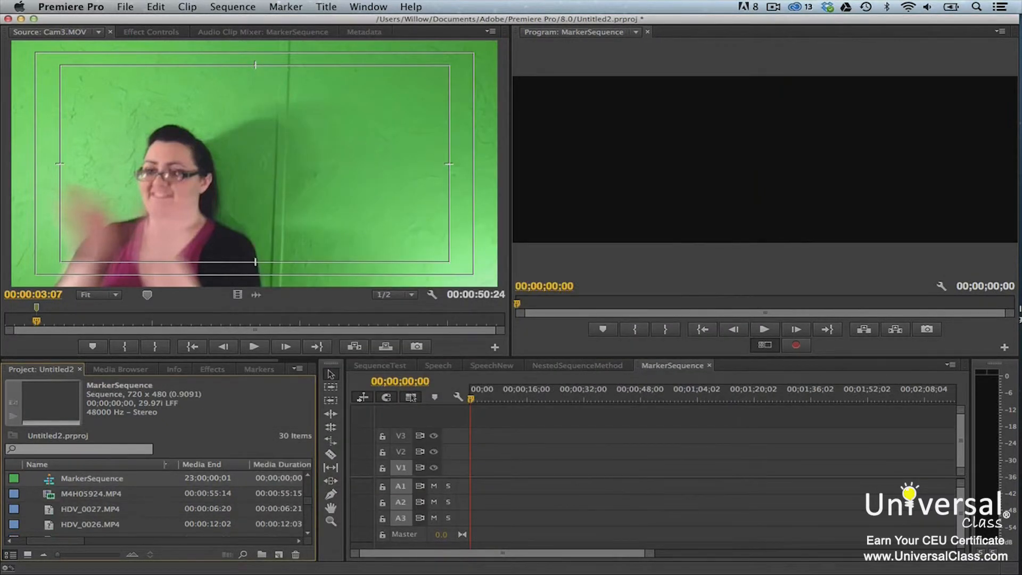
Stack Cam1.MP4 on V1, Cam2.MOV on V2 and Cam3.MOV on V3 at the start of MarkerSequence
scroll(140, 510, "down", 8)
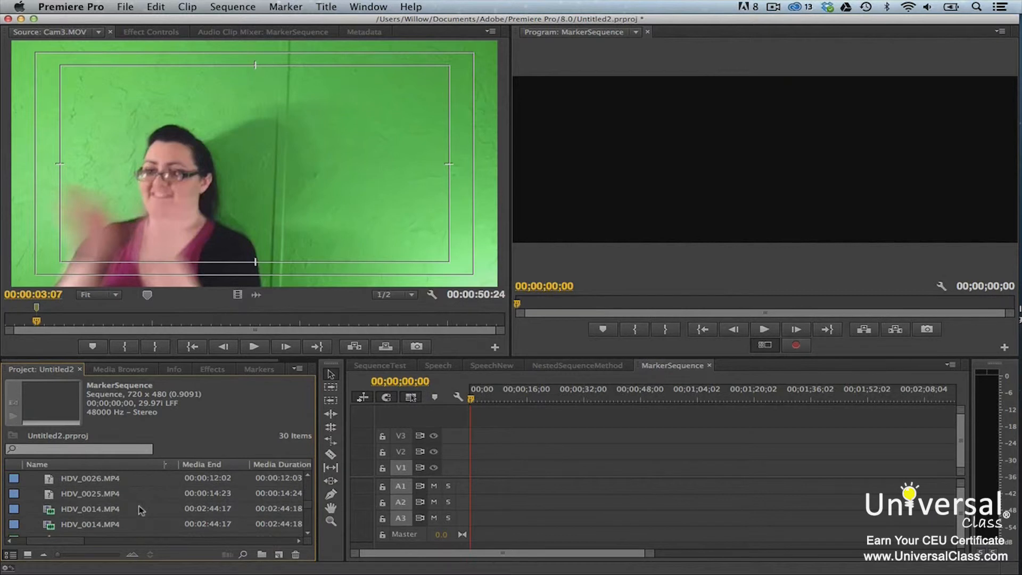
left_click(117, 495)
left_click(114, 536)
left_click_drag(69, 526, 467, 481)
left_click(527, 326)
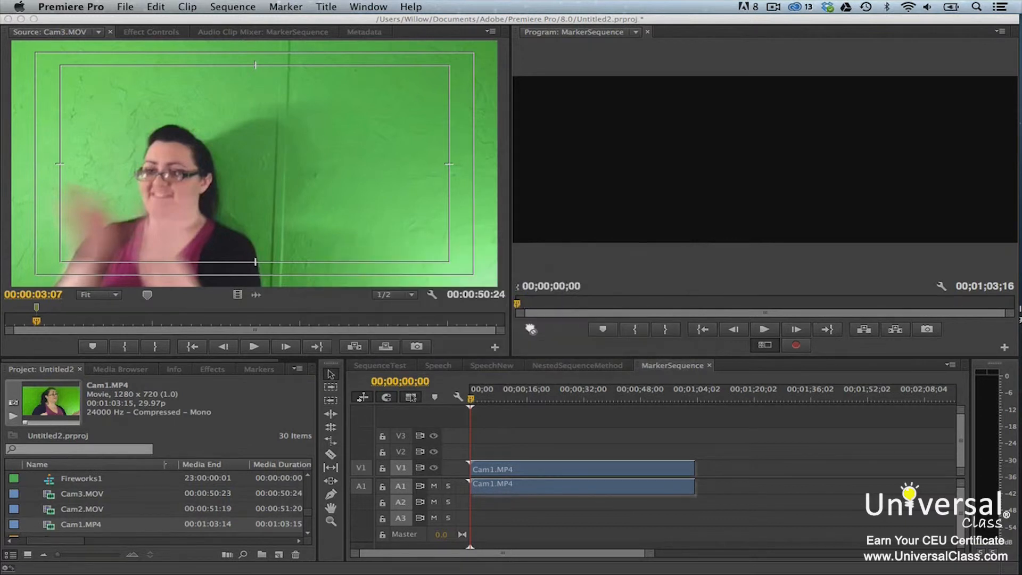
left_click_drag(64, 510, 475, 460)
left_click_drag(54, 496, 476, 438)
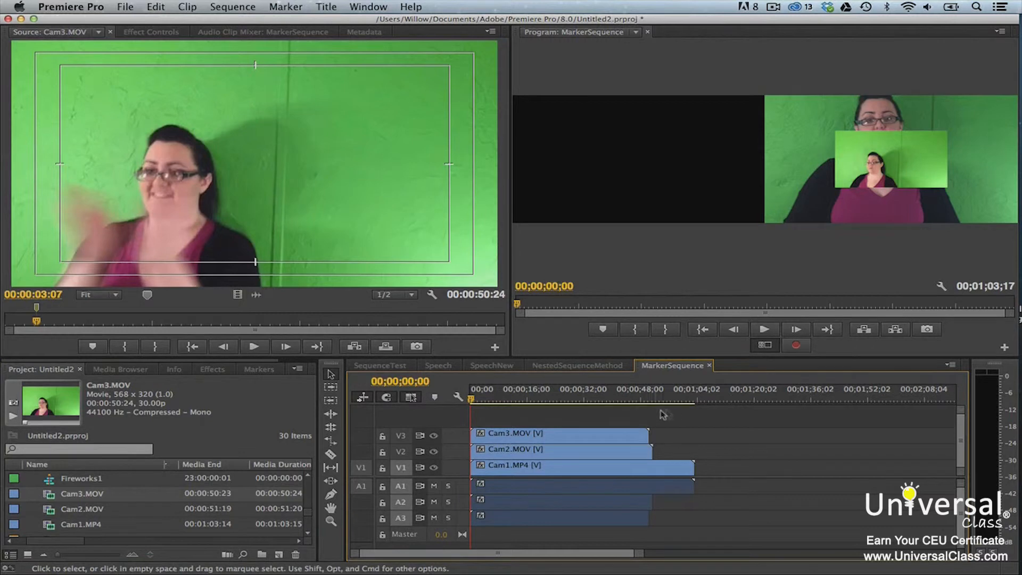
Synchronize all three camera clips in MarkerSequence by clip marker, using Unnamed Marker 1
left_click_drag(681, 417, 572, 542)
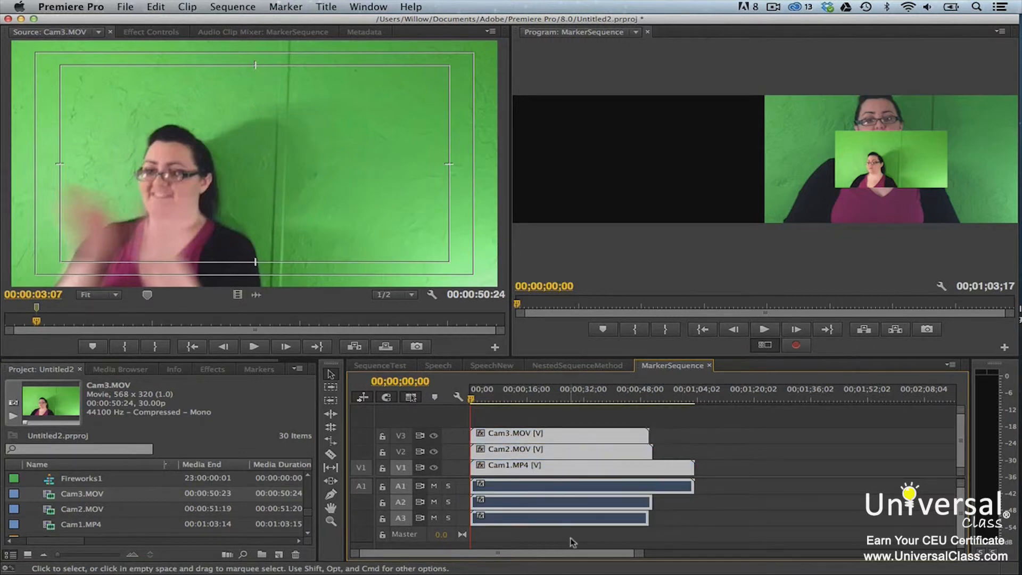
right_click(601, 468)
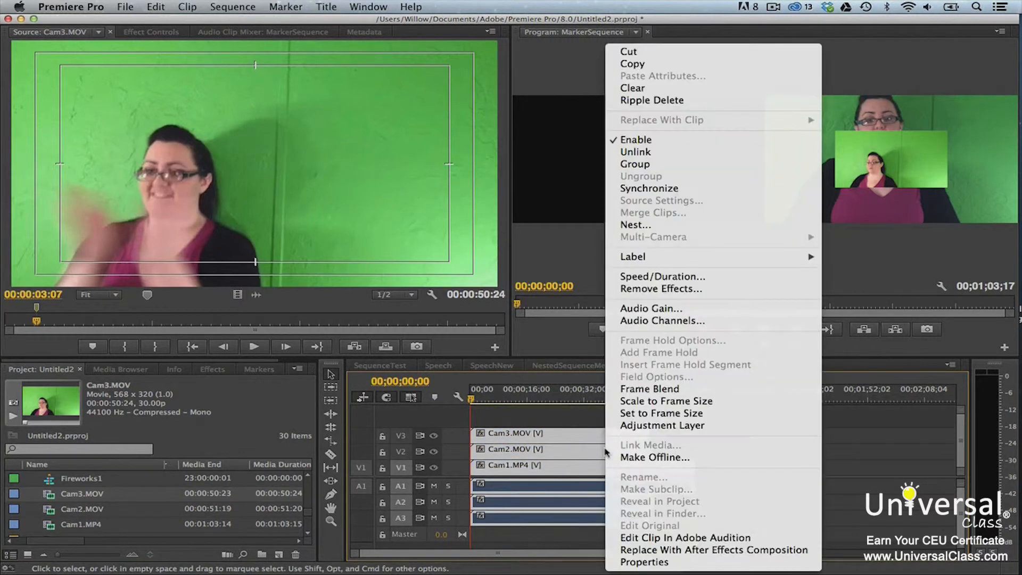
left_click(654, 188)
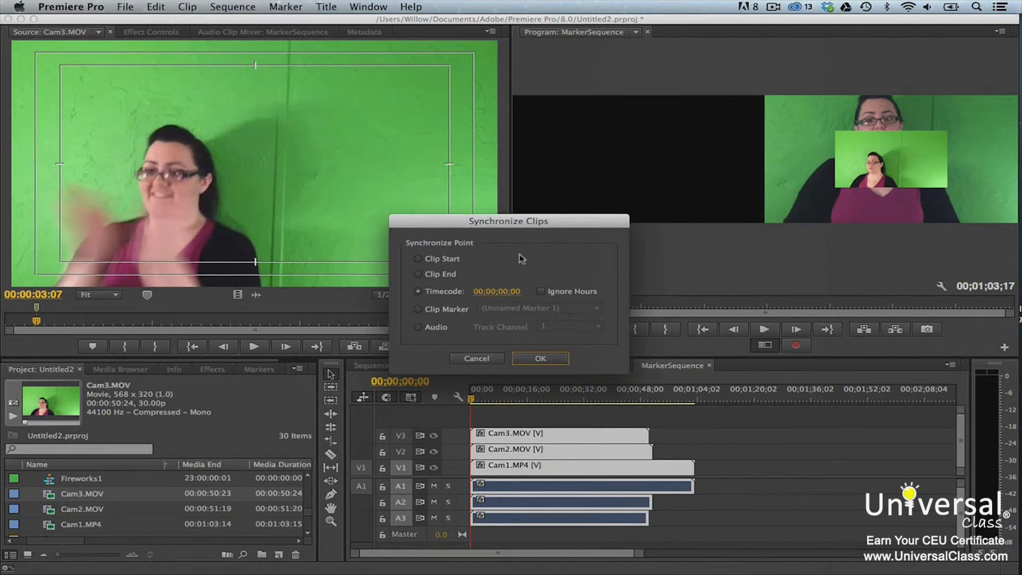
left_click(418, 310)
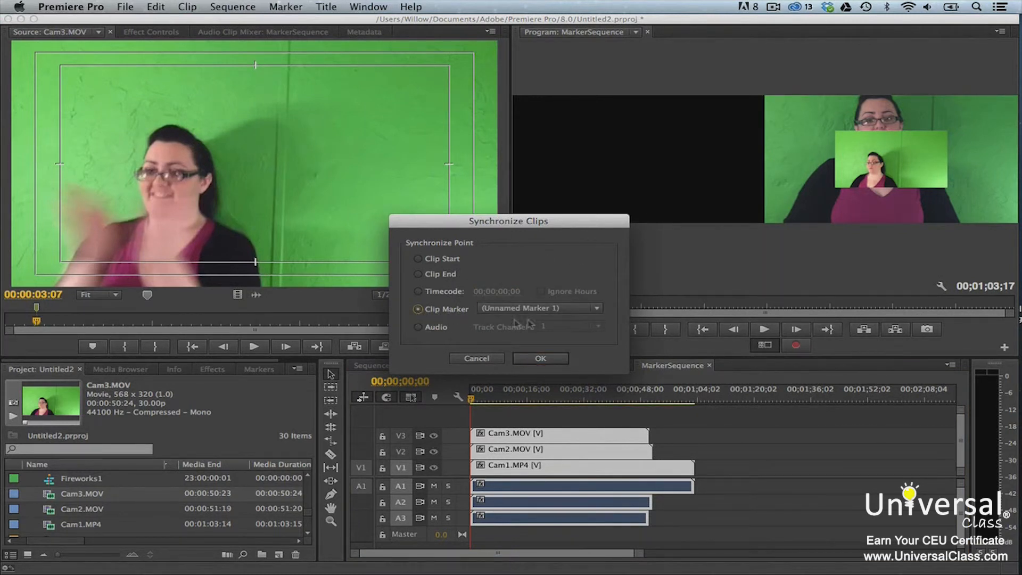
left_click(595, 310)
left_click(593, 319)
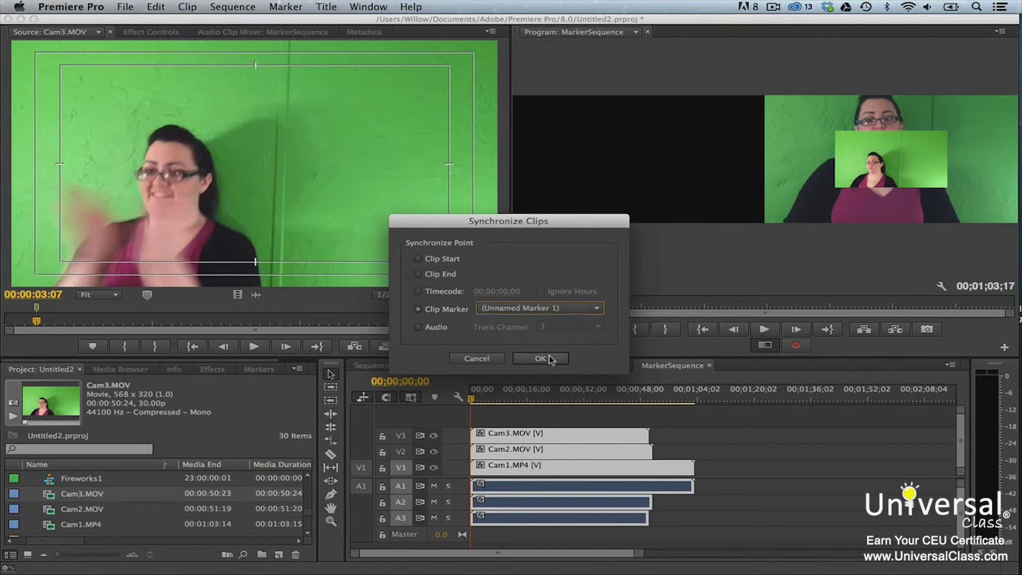
left_click(541, 359)
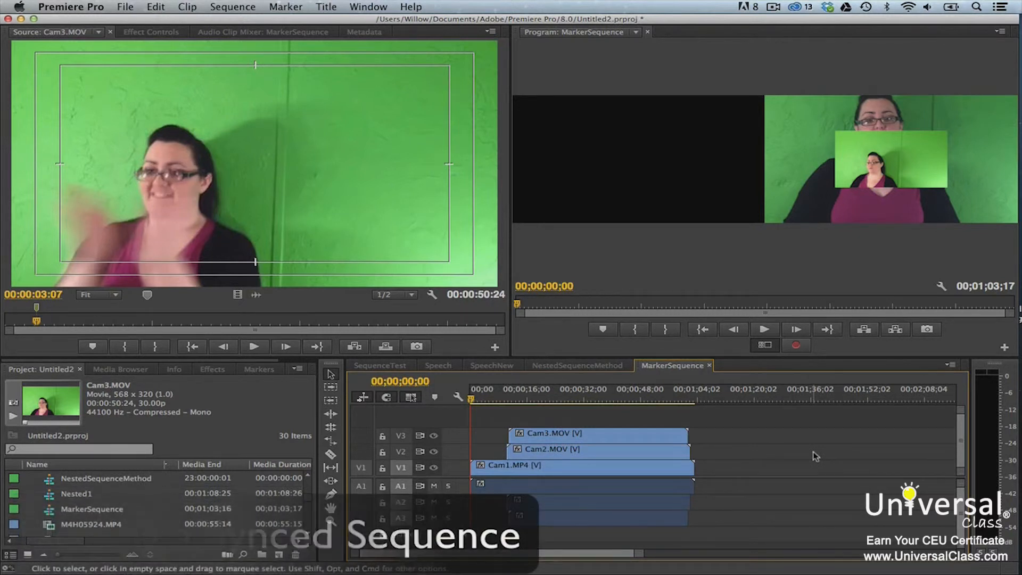
Create a new sequence from the MarkerSequence item in the project
right_click(56, 513)
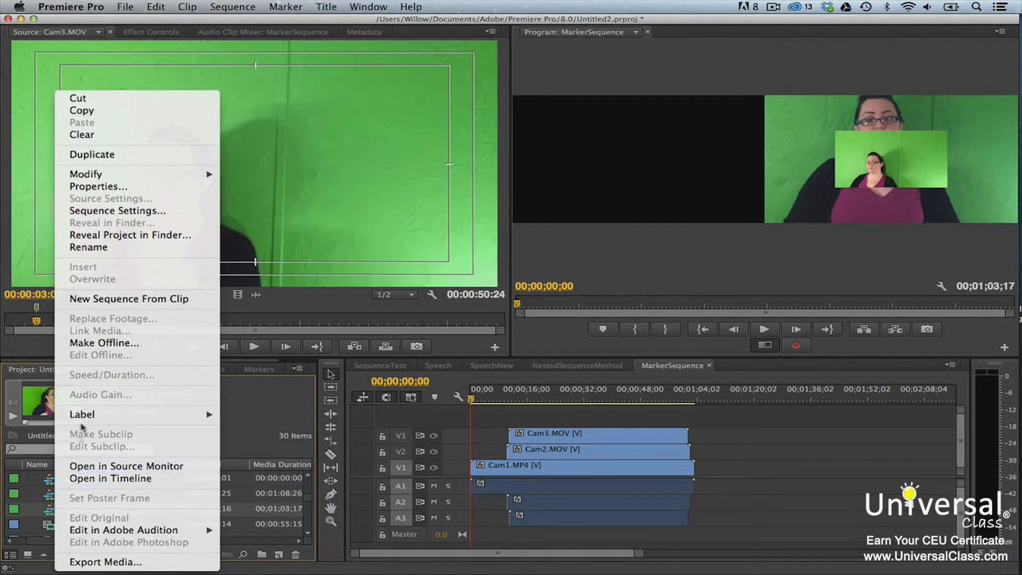
left_click(94, 299)
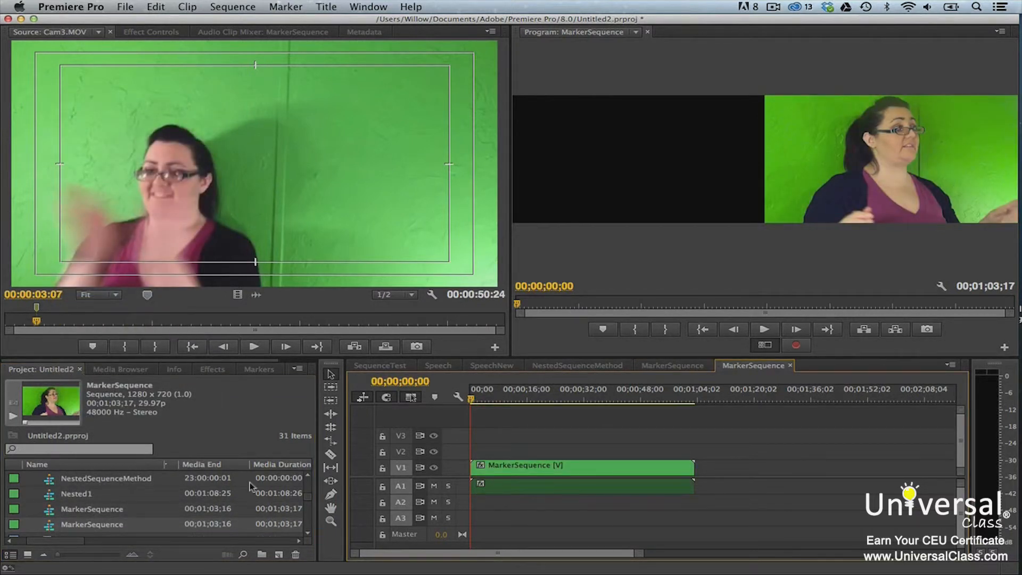
Rename the newly created MarkerSequence sequence in the project as MultiCamNestedSequence
left_click(91, 526)
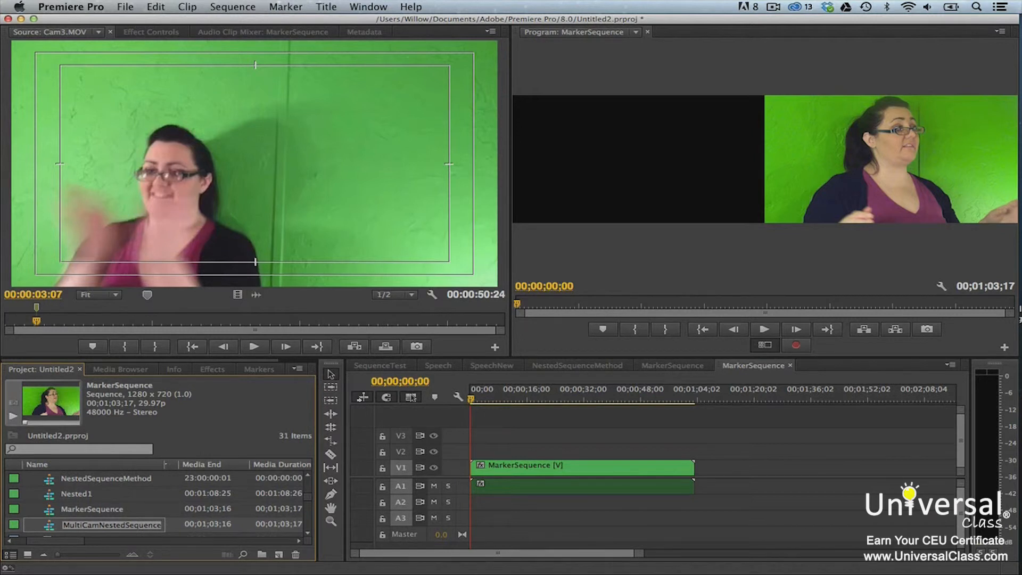
key("Return")
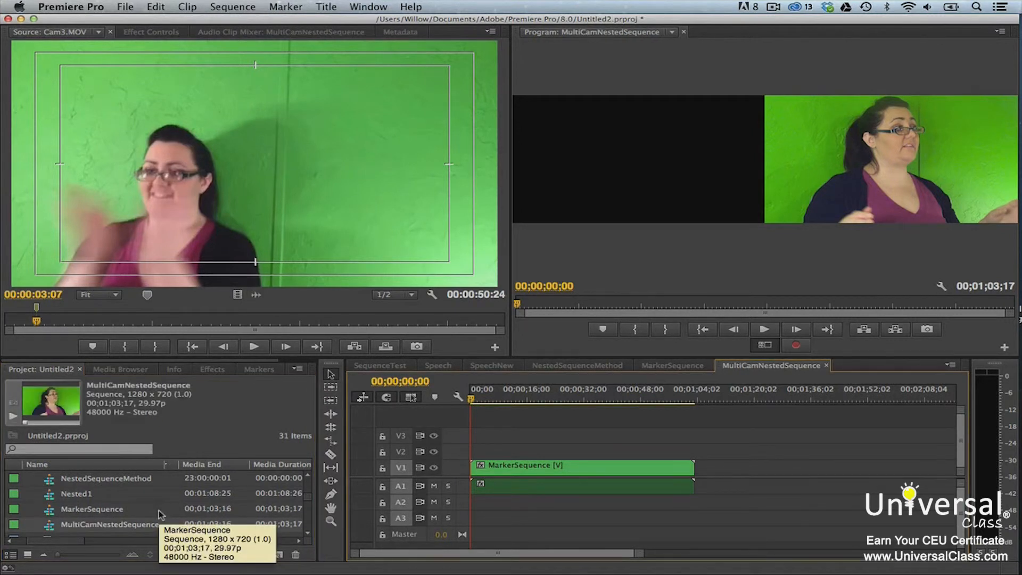
Enable multi-camera on the nested MarkerSequence clip on V1 and show the multi-camera view in the Program monitor
right_click(583, 469)
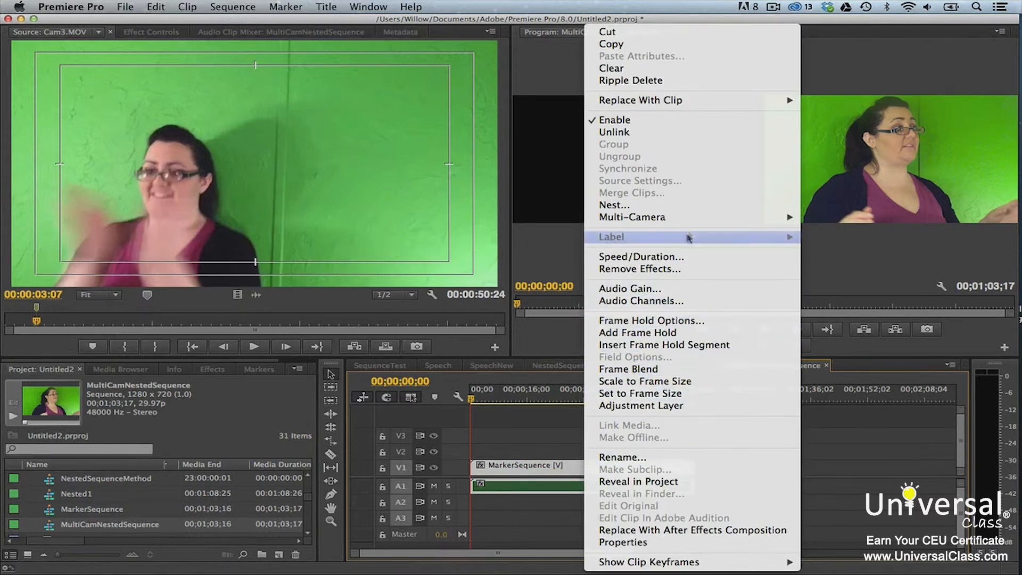
mouse_move(690, 223)
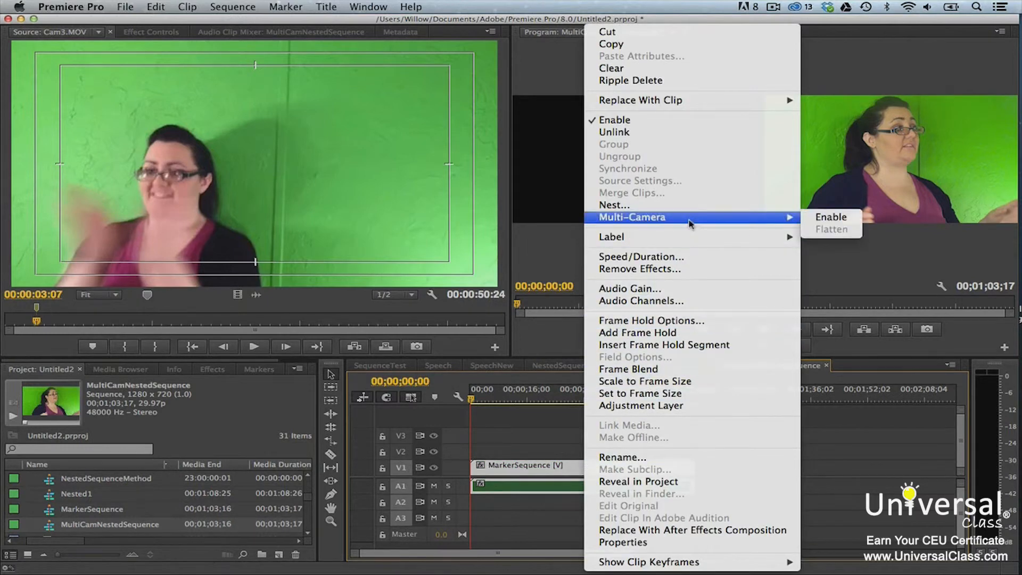
left_click(823, 217)
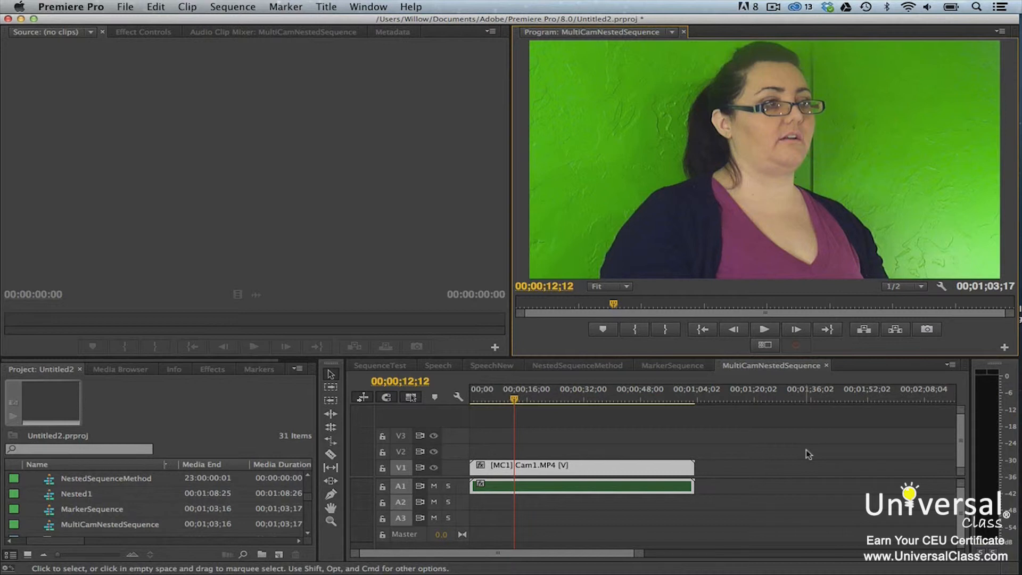
left_click(771, 344)
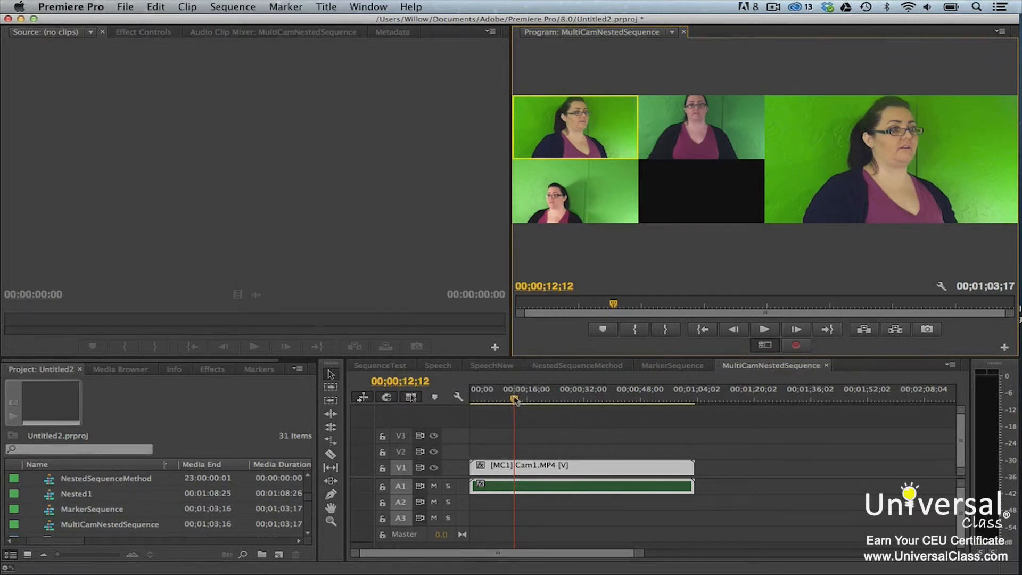
Move the playhead to 00;00;13;18, then switch the multi-camera clip to camera 2 and back to camera 1
mouse_move(514, 399)
left_mouse_down()
mouse_move(471, 399)
mouse_move(518, 397)
left_mouse_up()
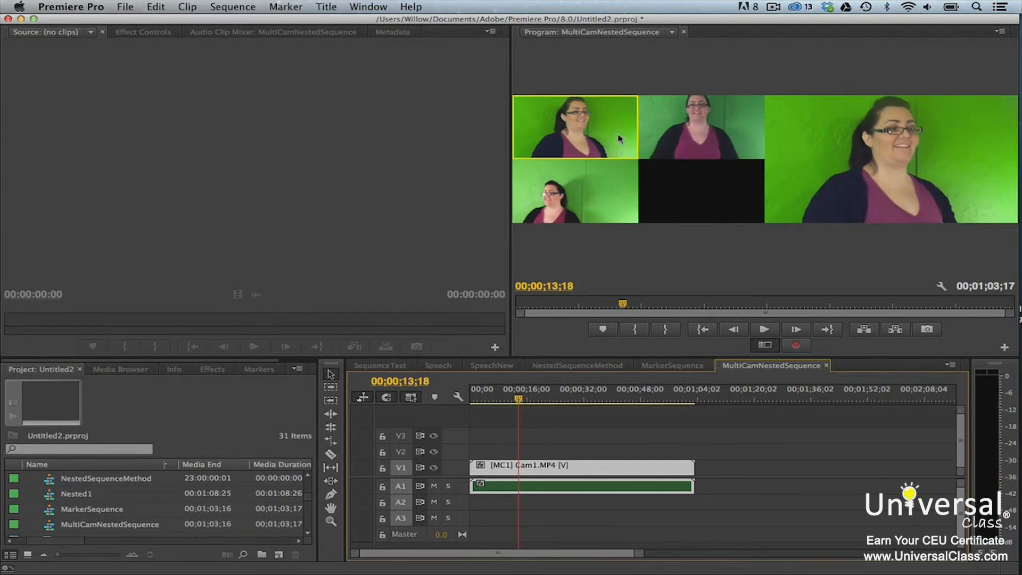
left_click(689, 132)
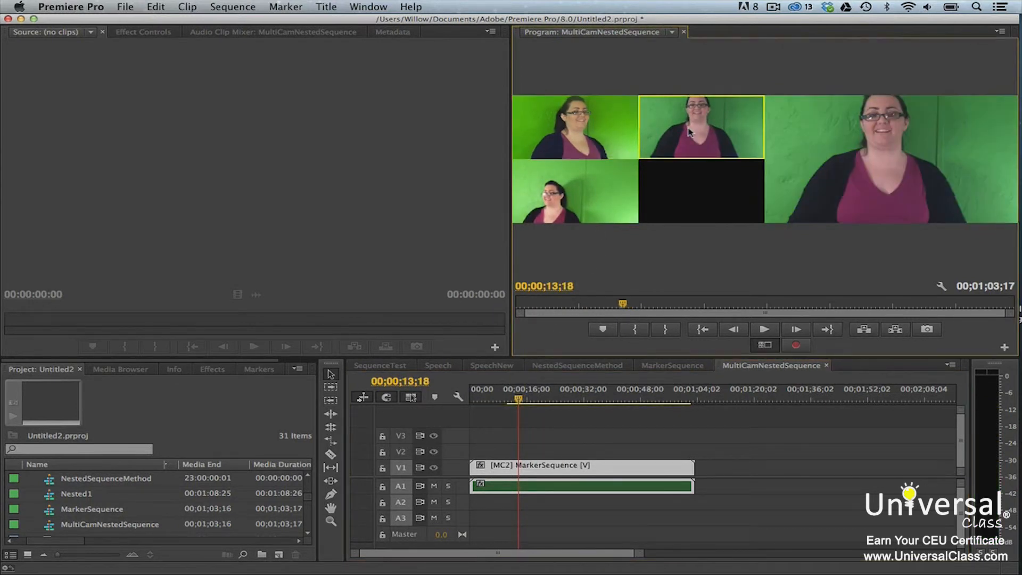
left_click(580, 117)
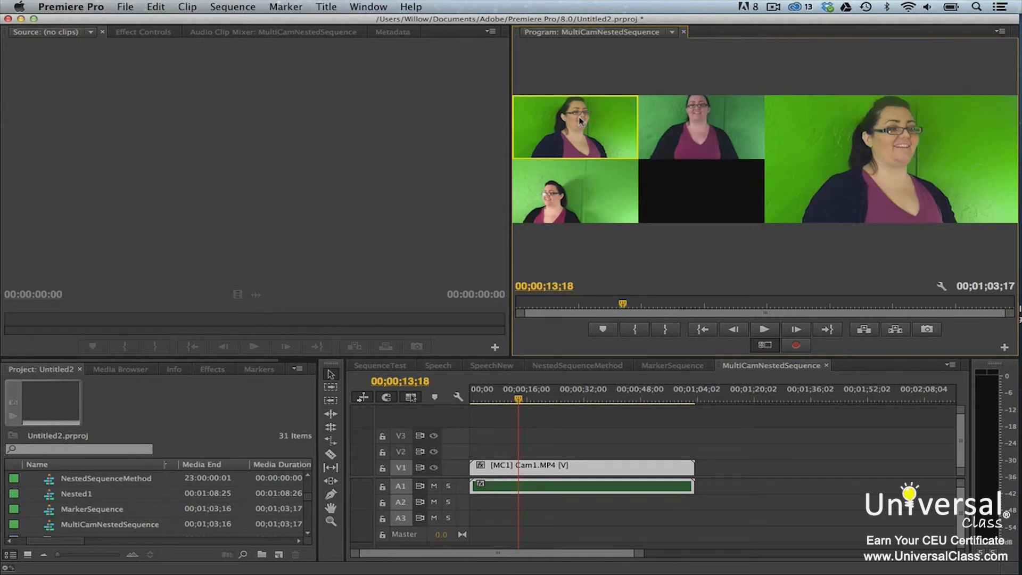
Record a live multi-camera edit from 00;00;13;18 to the end, cutting to cameras 2, 3, 1, 2, 3, 2, 1, 3, 2, 1, 2, 3
left_click(767, 330)
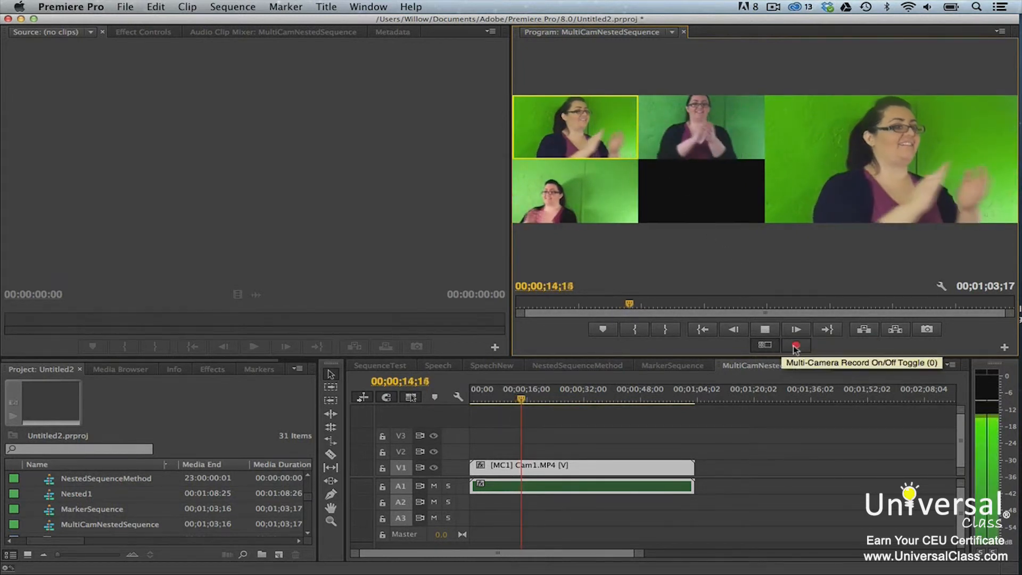
left_click(730, 151)
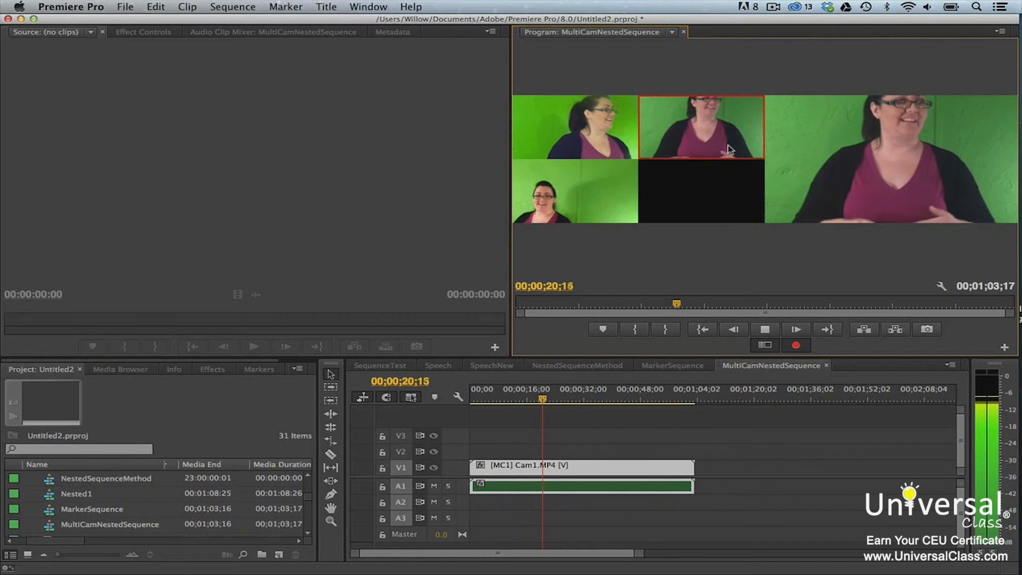
left_click(587, 203)
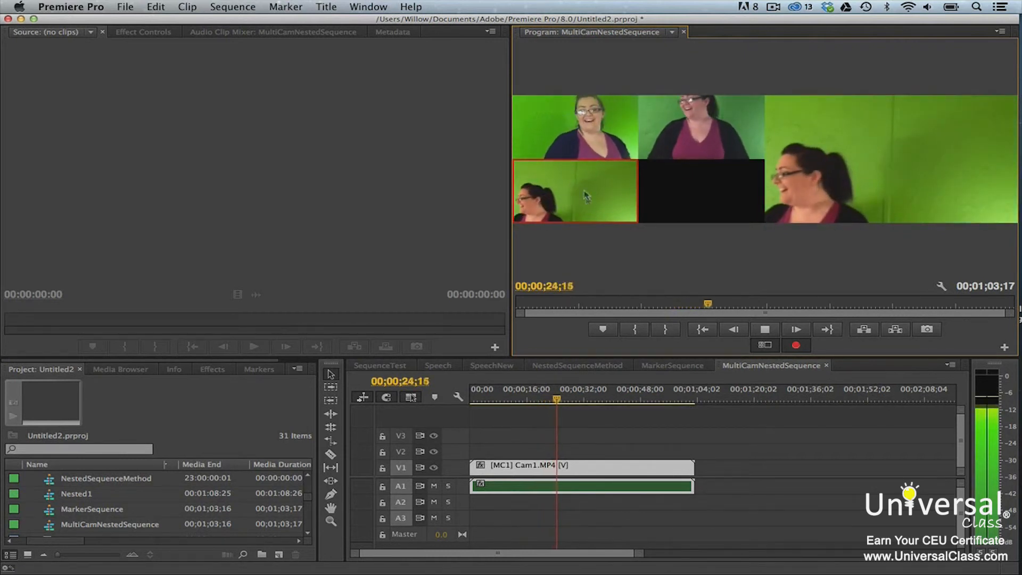
left_click(581, 108)
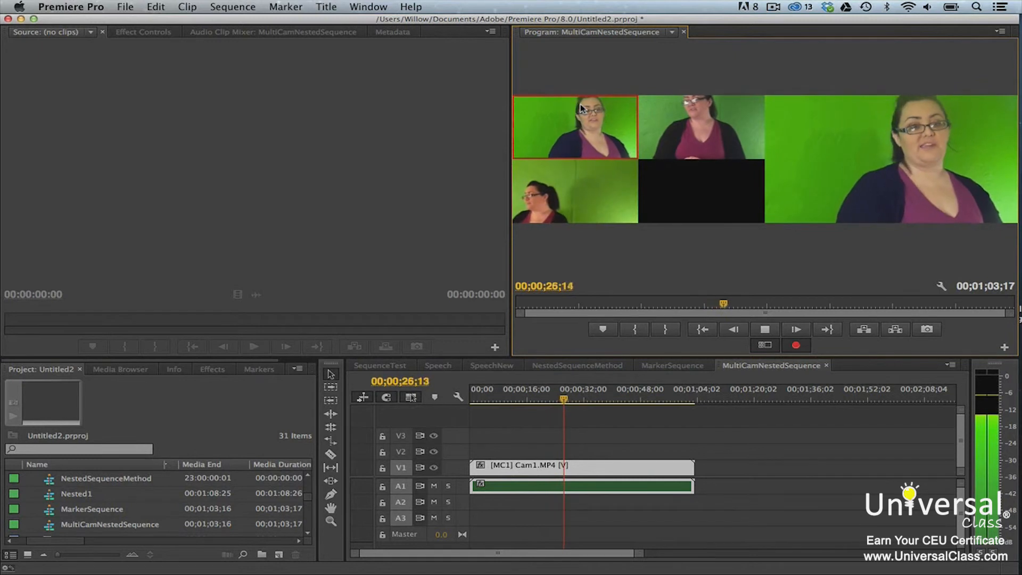
left_click(700, 130)
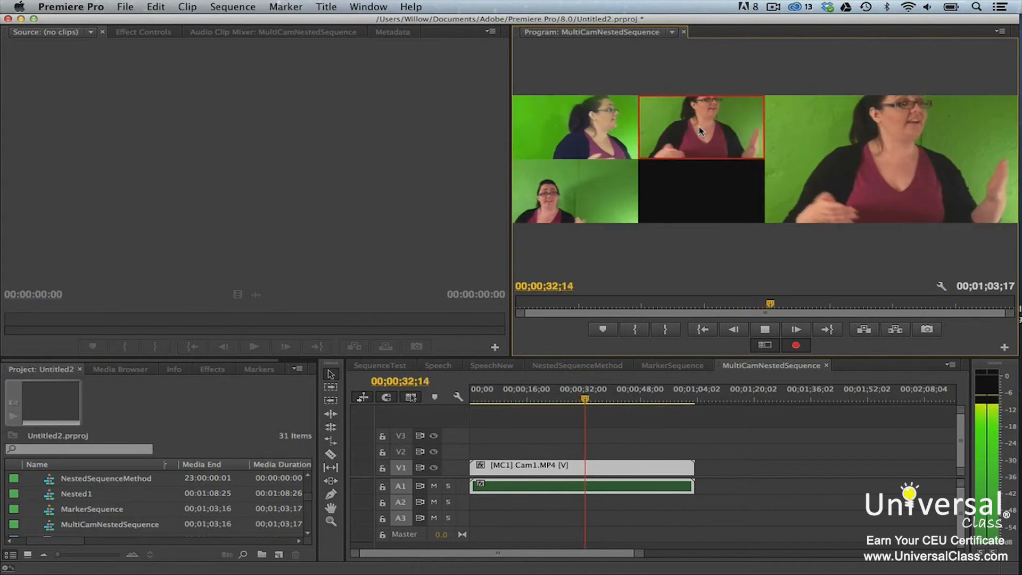
left_click(611, 194)
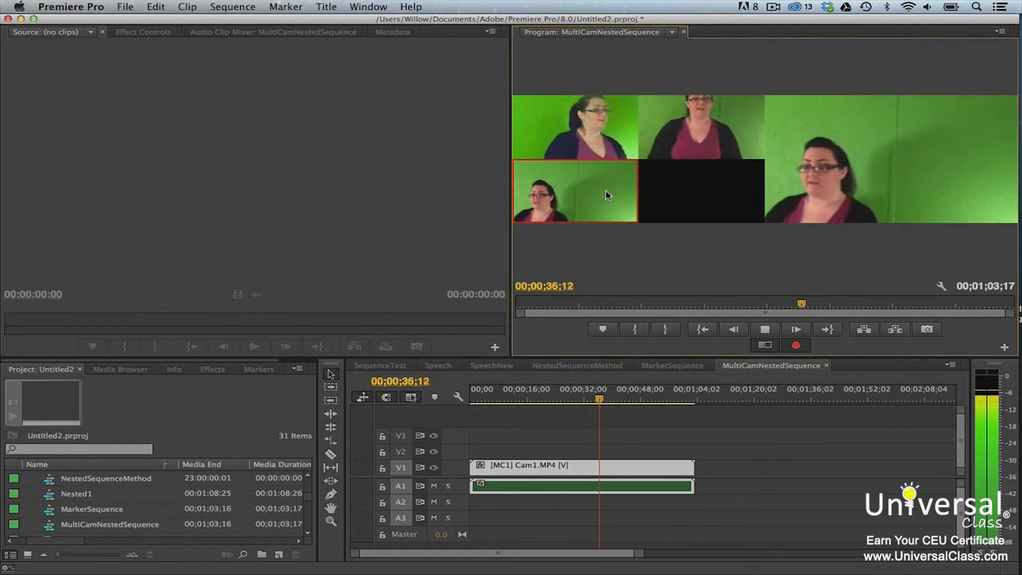
left_click(683, 120)
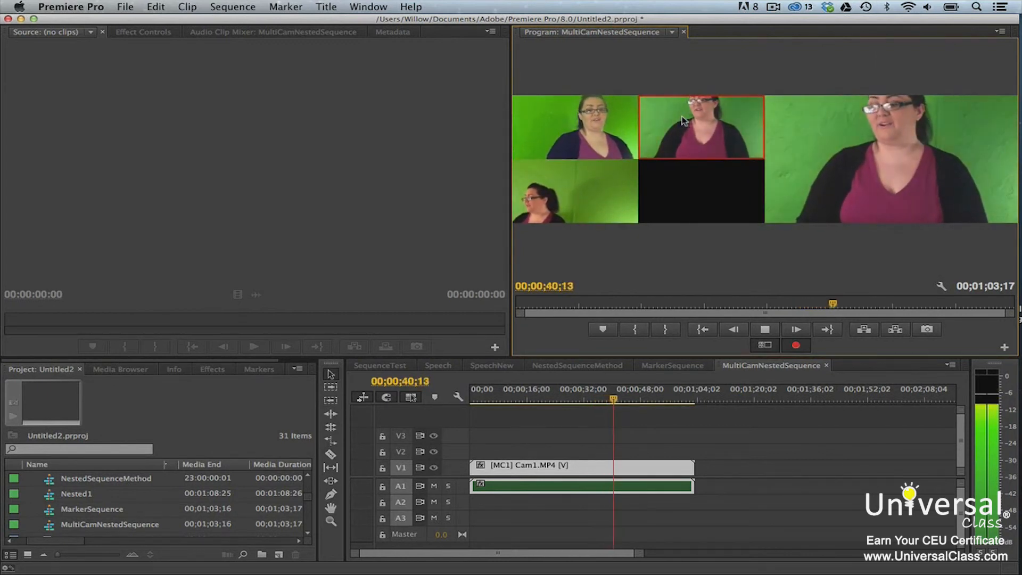
left_click(572, 153)
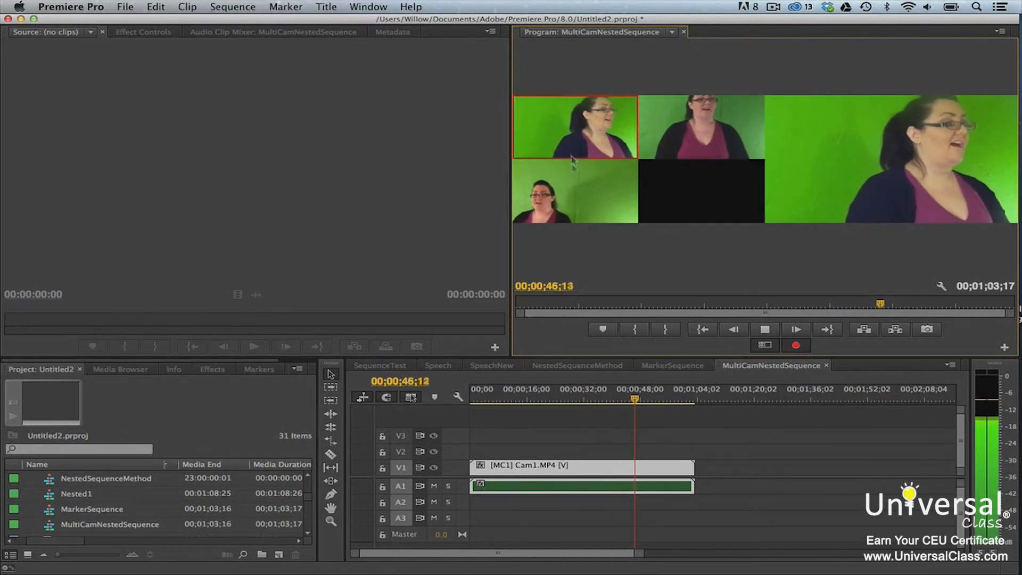
left_click(574, 207)
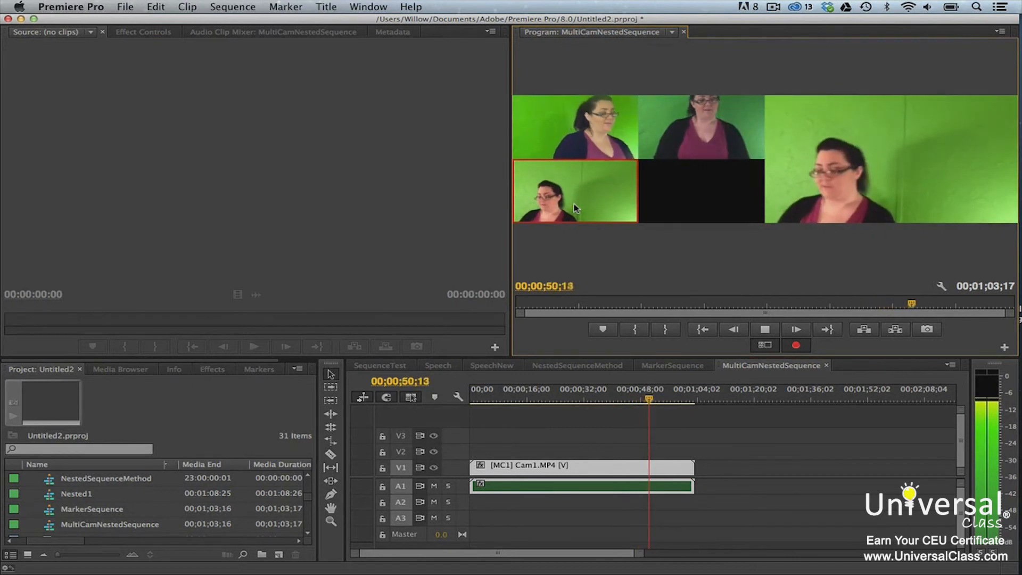
left_click(683, 125)
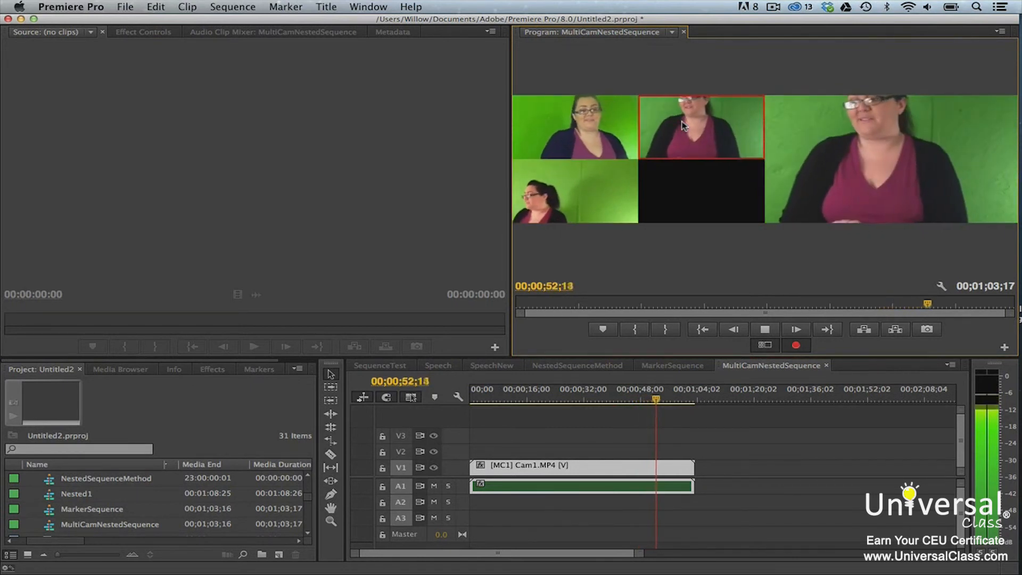
left_click(606, 130)
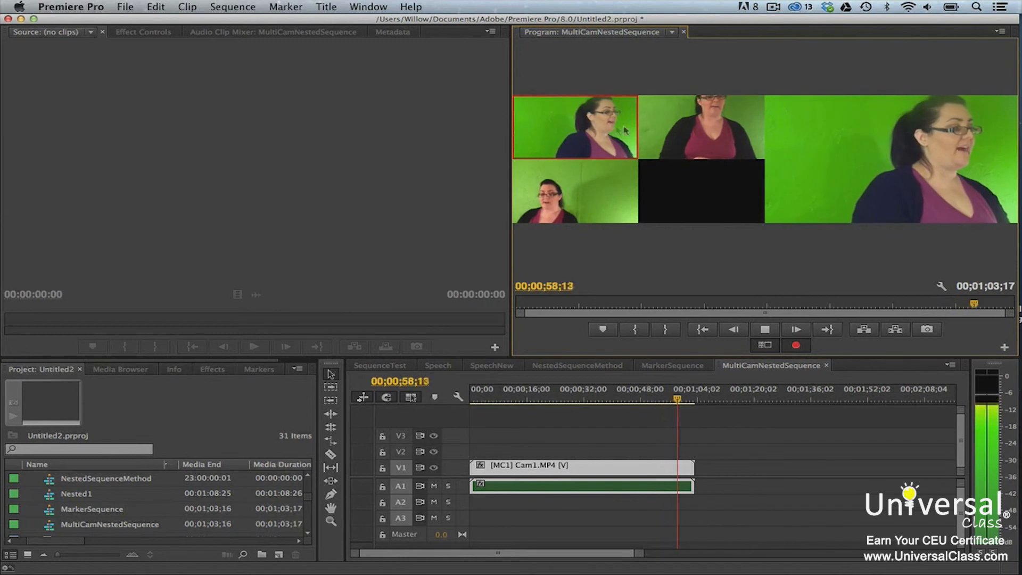
key("2")
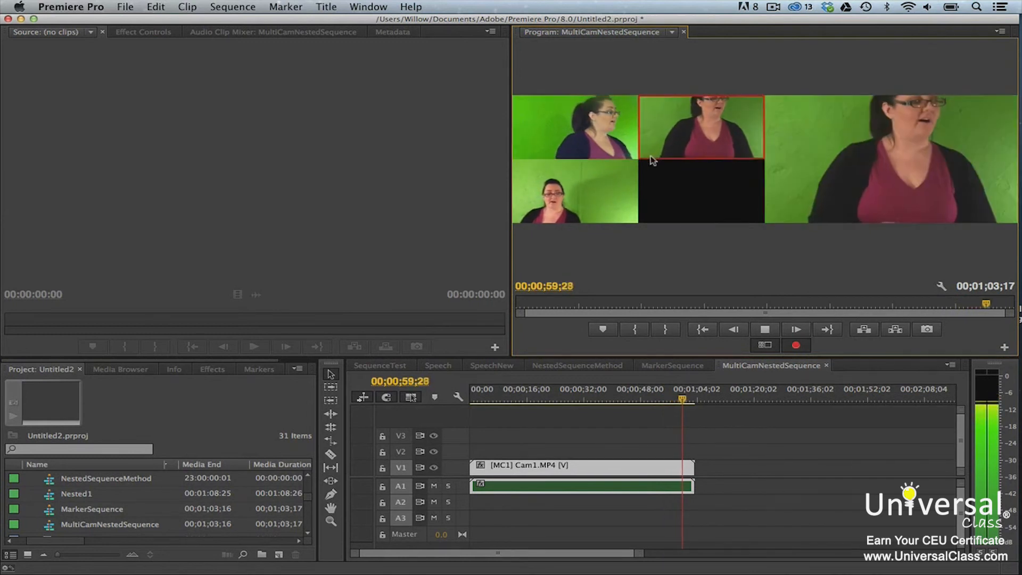
left_click(609, 189)
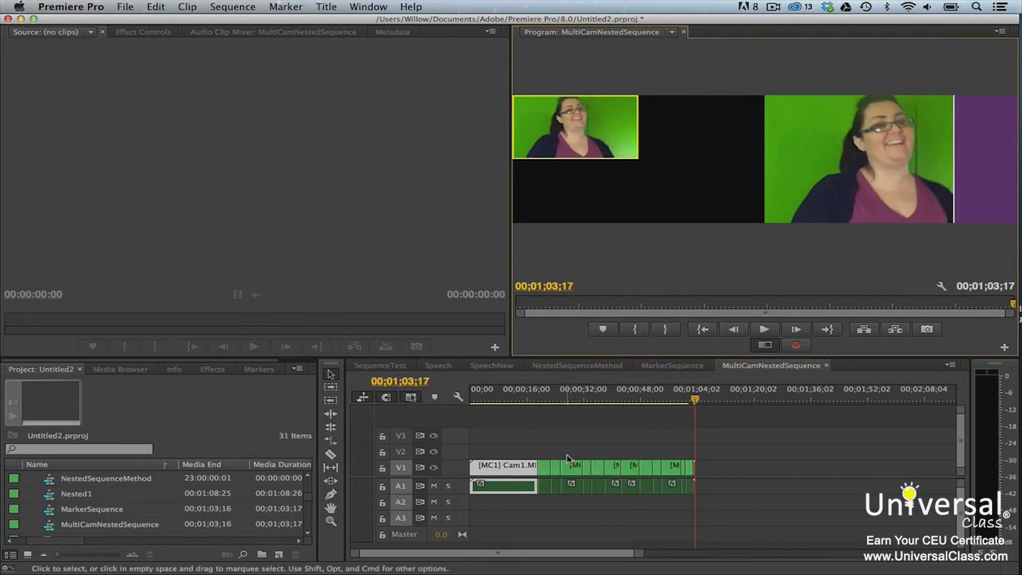
Place the playhead at 00;00;49;05 and select the multi-camera segment there on V1
left_click_drag(697, 401, 645, 402)
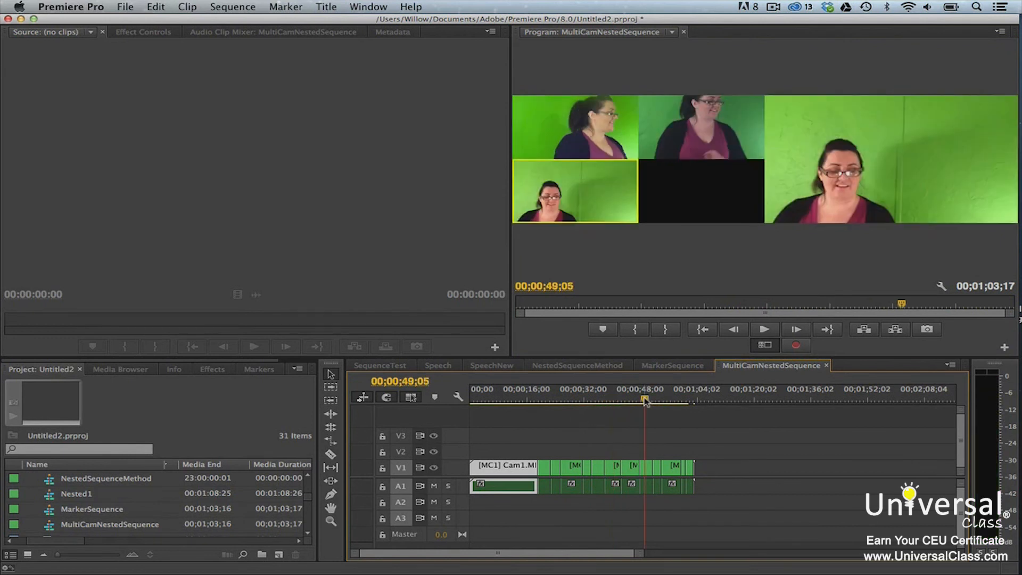
left_click(647, 469)
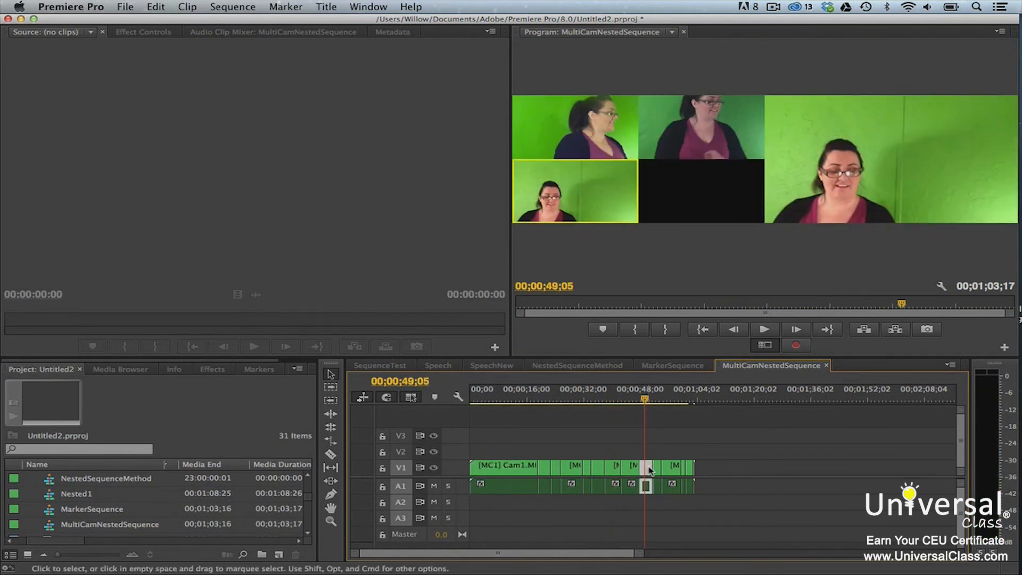